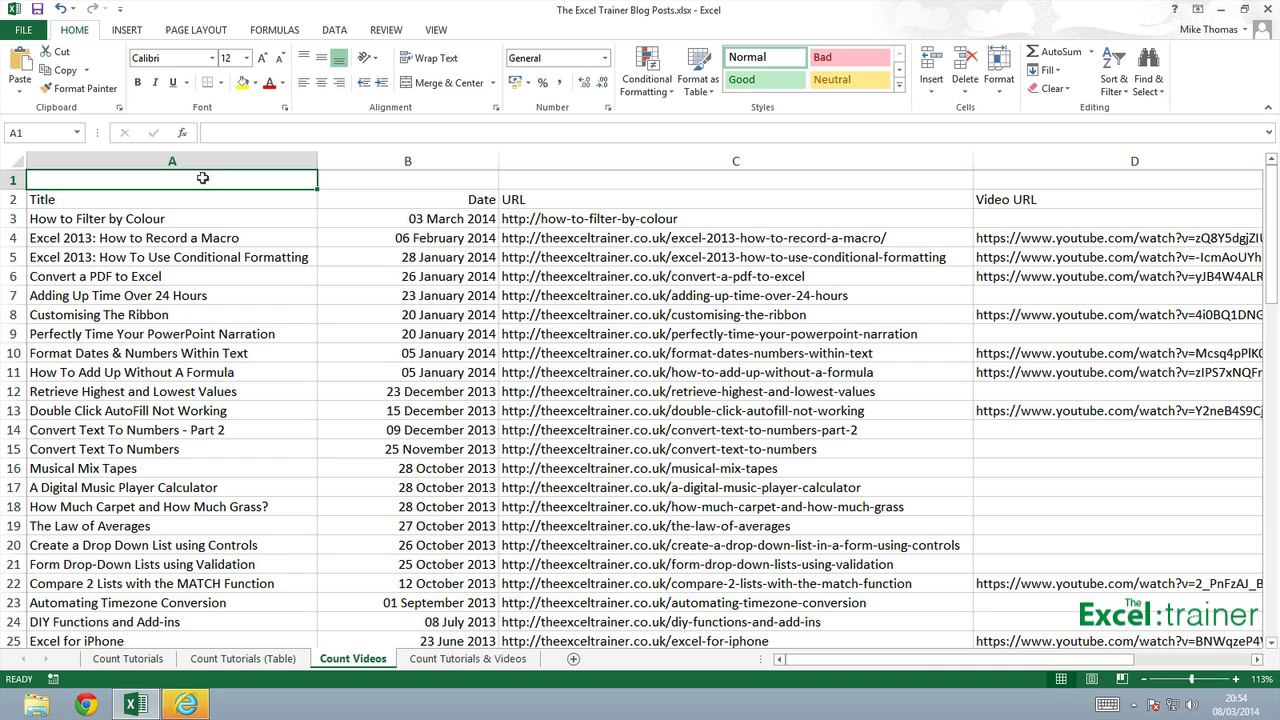
Browse through the tutorial list and return to the Title header in A2.
key("Down")
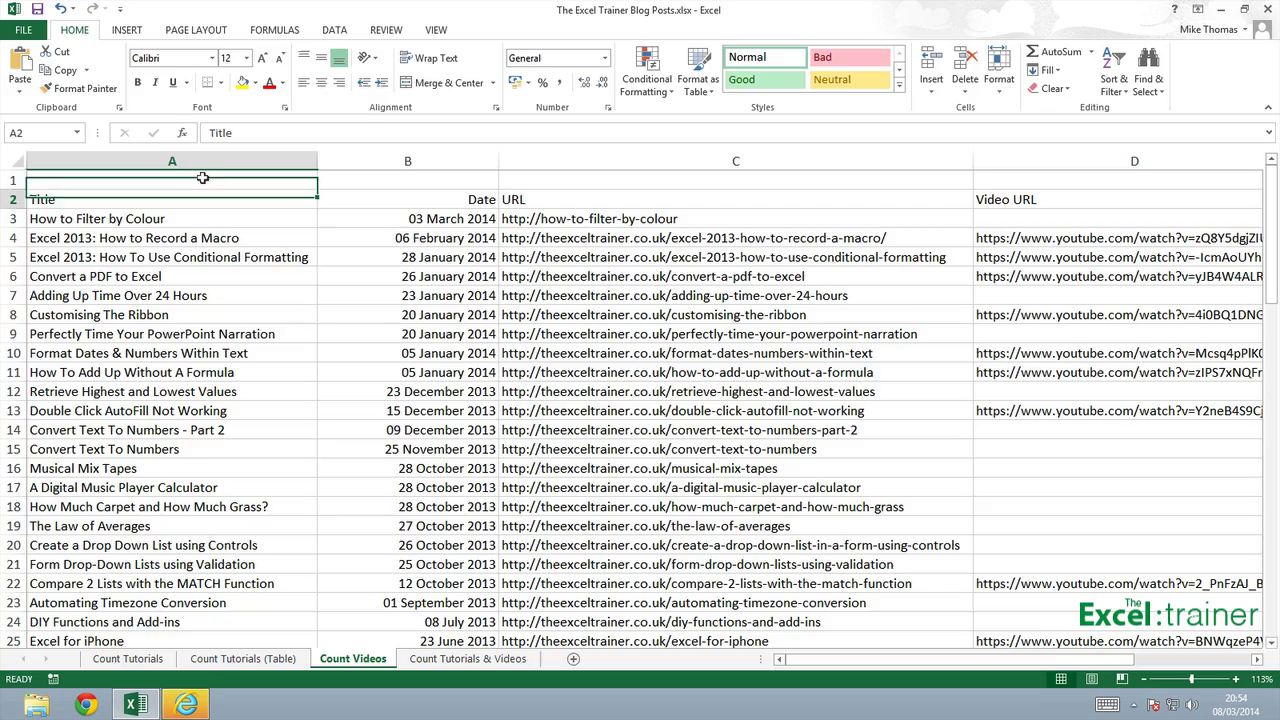
key("Right")
key("Right")
key("Right")
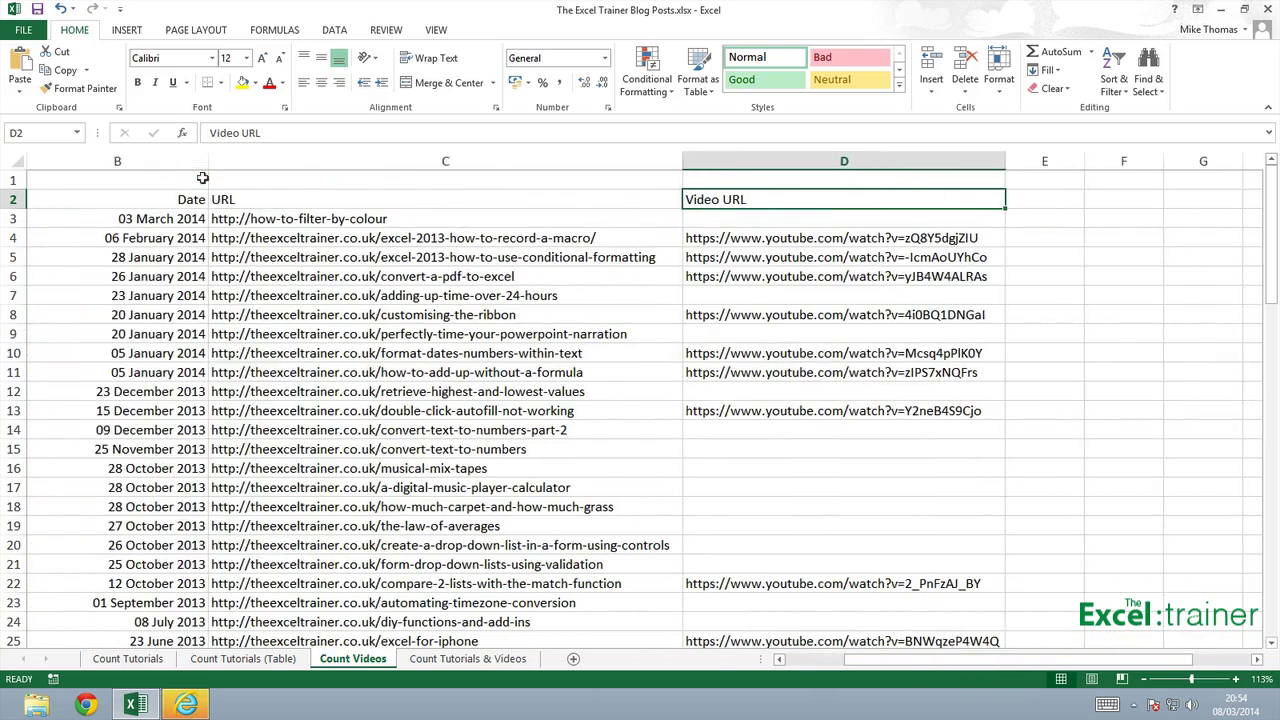
key("Left")
key("Left")
key("Left")
key("Down")
key("Down")
key("Down")
key("Down")
key("Down")
key("Down")
key("Down")
key("Down")
key("Down")
key("Down")
key("Down")
key("Down")
key("Down")
key("Down")
key("Down")
key("Down")
key("Down")
key("Down")
key("Down")
key("Down")
key("Down")
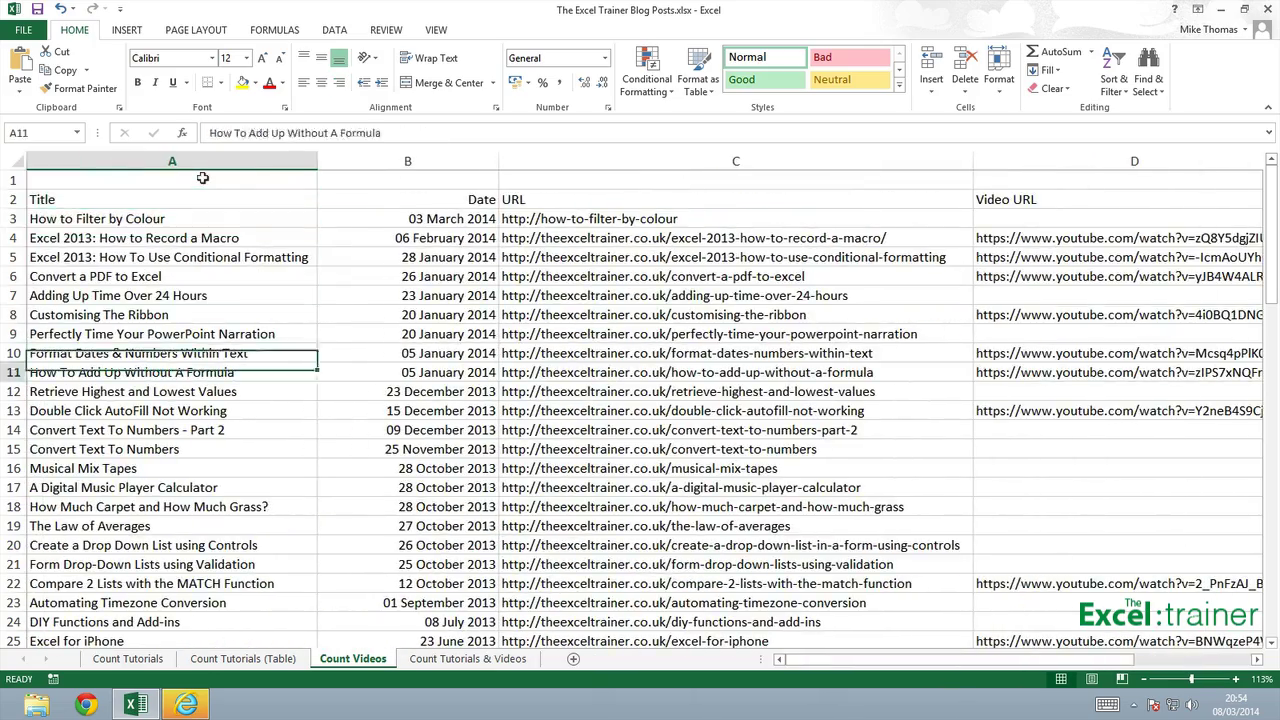
key("Down")
key("Down")
key("Down")
key("Down")
key("Down")
key("Down")
key("Down")
key("Down")
key("Down")
key("Down")
key("Down")
key("Down")
key("Down")
key("Down")
key("Down")
key("Down")
key("Down")
key("Down")
key("Down")
key("Down")
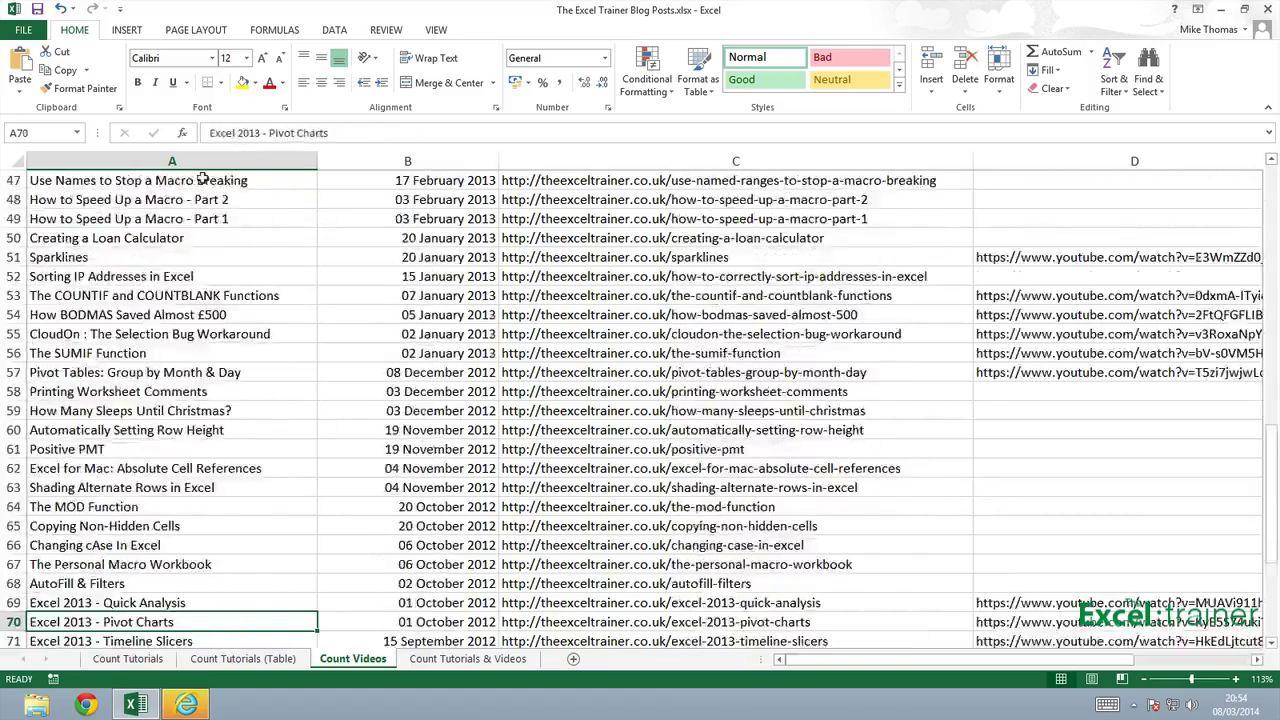
key("Up")
key("Up")
key("Up")
key("Up")
key("Up")
key("Up")
key("Up")
key("Up")
key("Up")
key("Up")
key("Up")
key("Up")
key("Up")
key("Up")
key("Up")
key("Up")
key("Up")
key("Up")
key("Up")
key("Up")
key("Up")
key("Up")
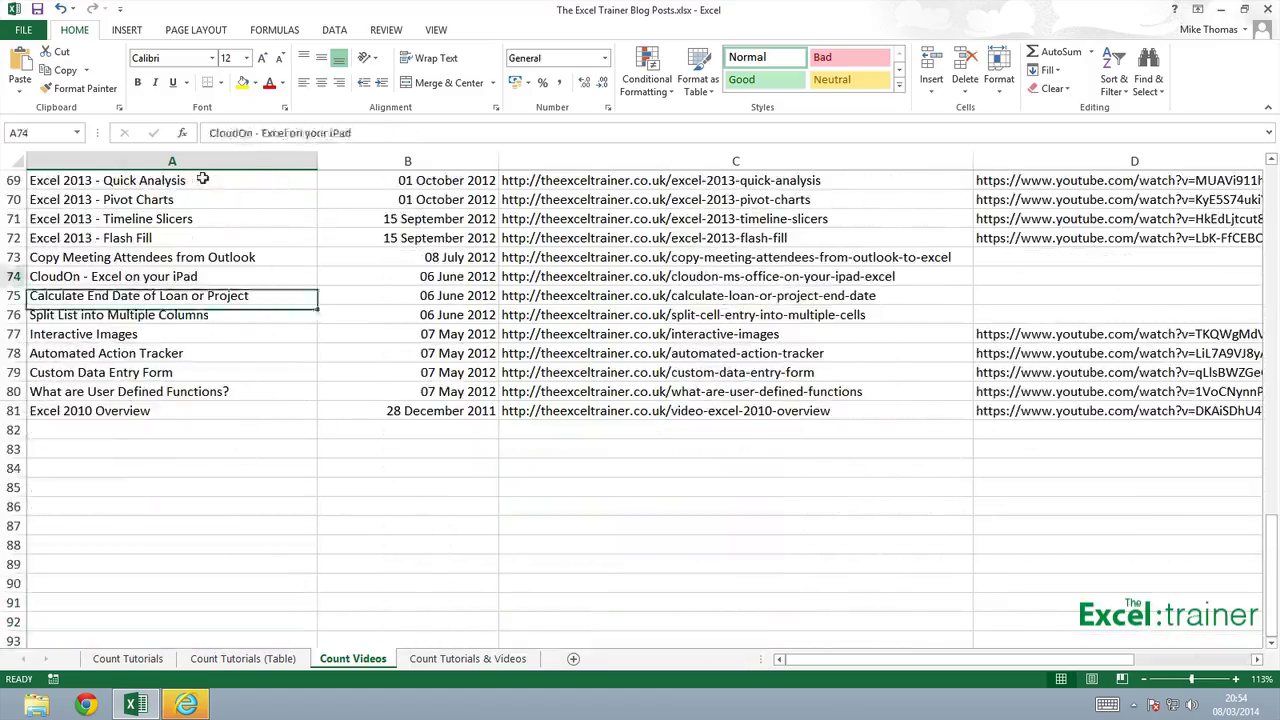
key("Up")
key("Up")
key("Up")
key("Up")
key("Up")
key("Up")
key("Up")
key("Up")
key("Up")
key("Up")
key("Up")
key("Up")
key("Up")
key("Up")
key("Up")
key("Up")
key("Up")
key("Up")
key("Up")
key("Up")
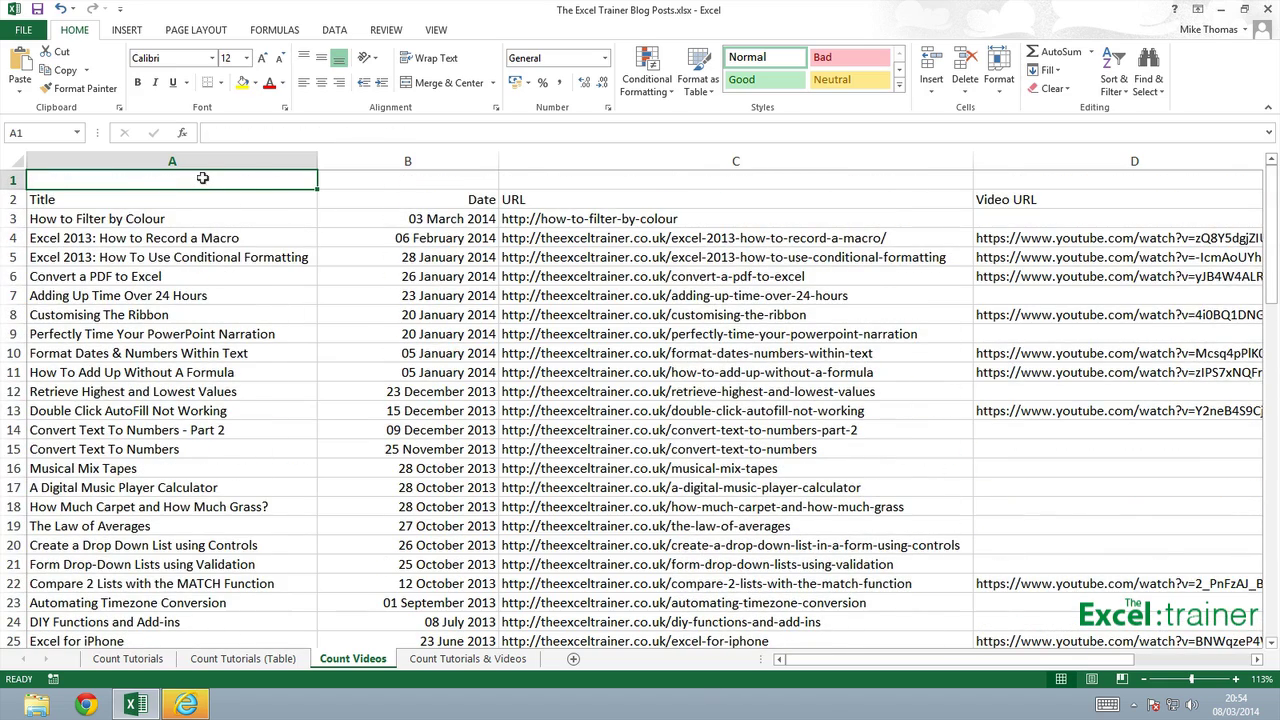
key("Down")
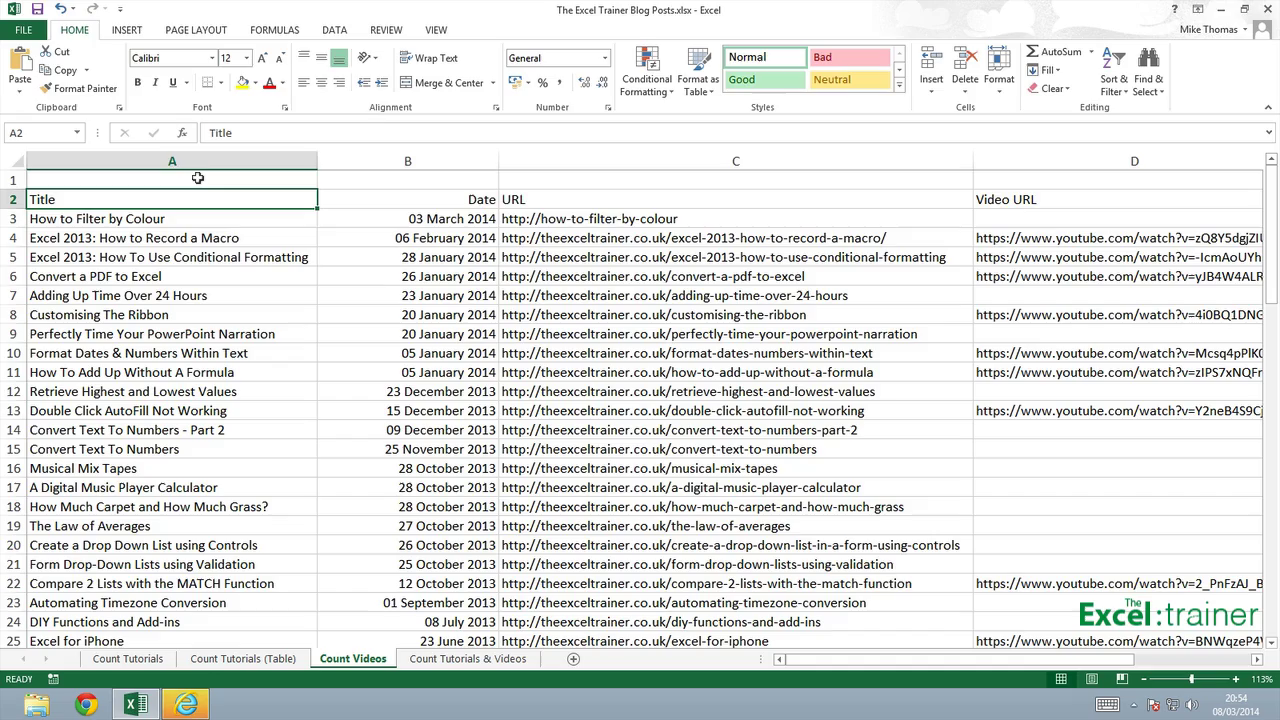
Convert A2:D81 into a table with headers, then click C4 to deselect it.
left_click(128, 32)
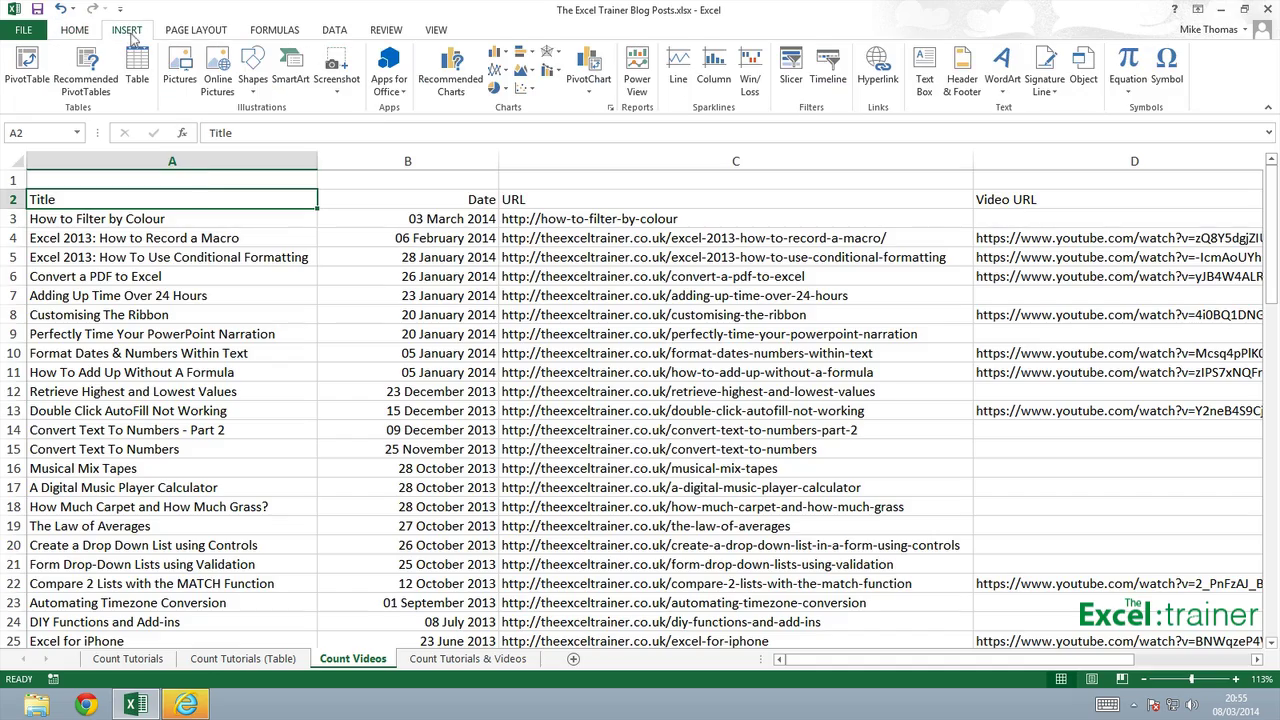
left_click(137, 68)
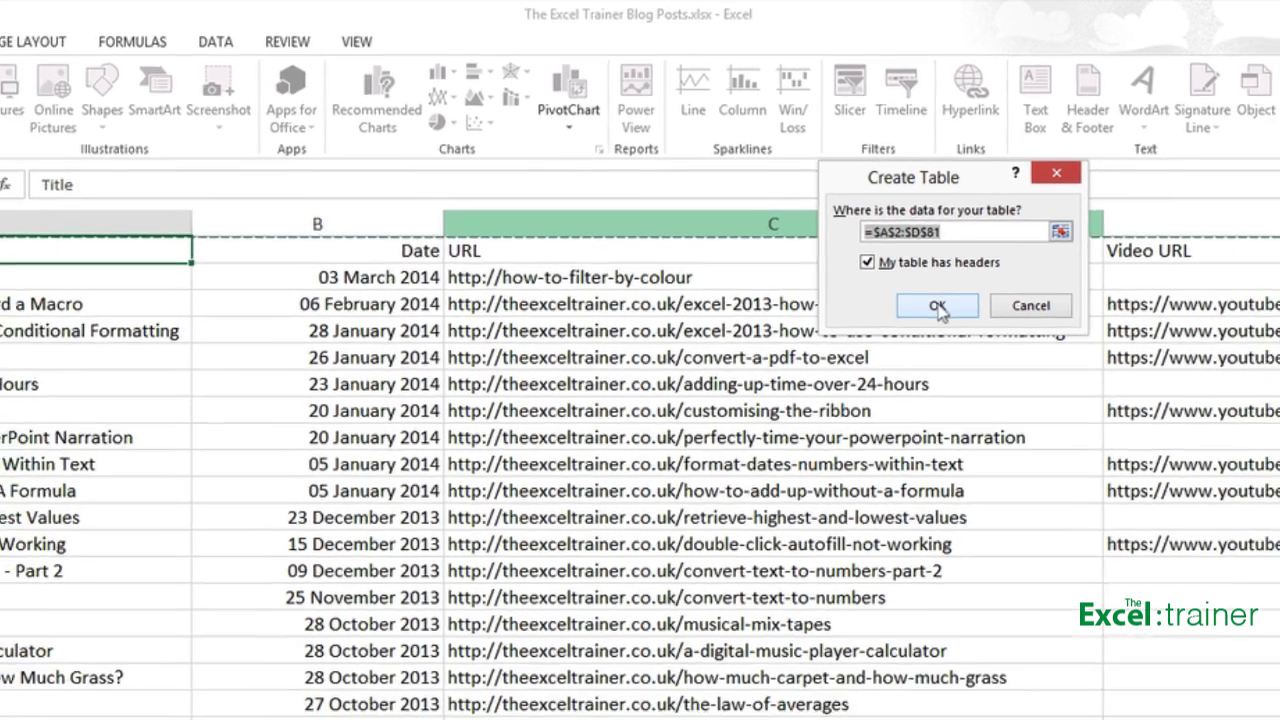
left_click(960, 329)
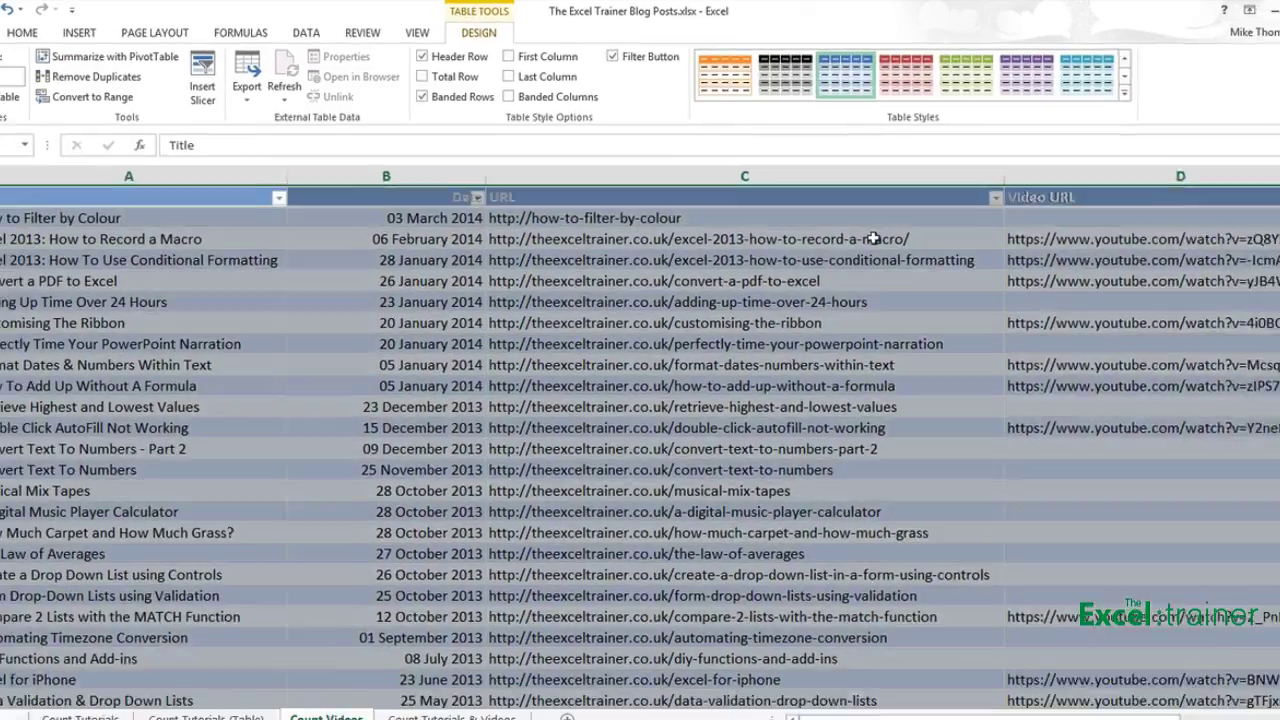
left_click(545, 239)
left_click(1272, 165)
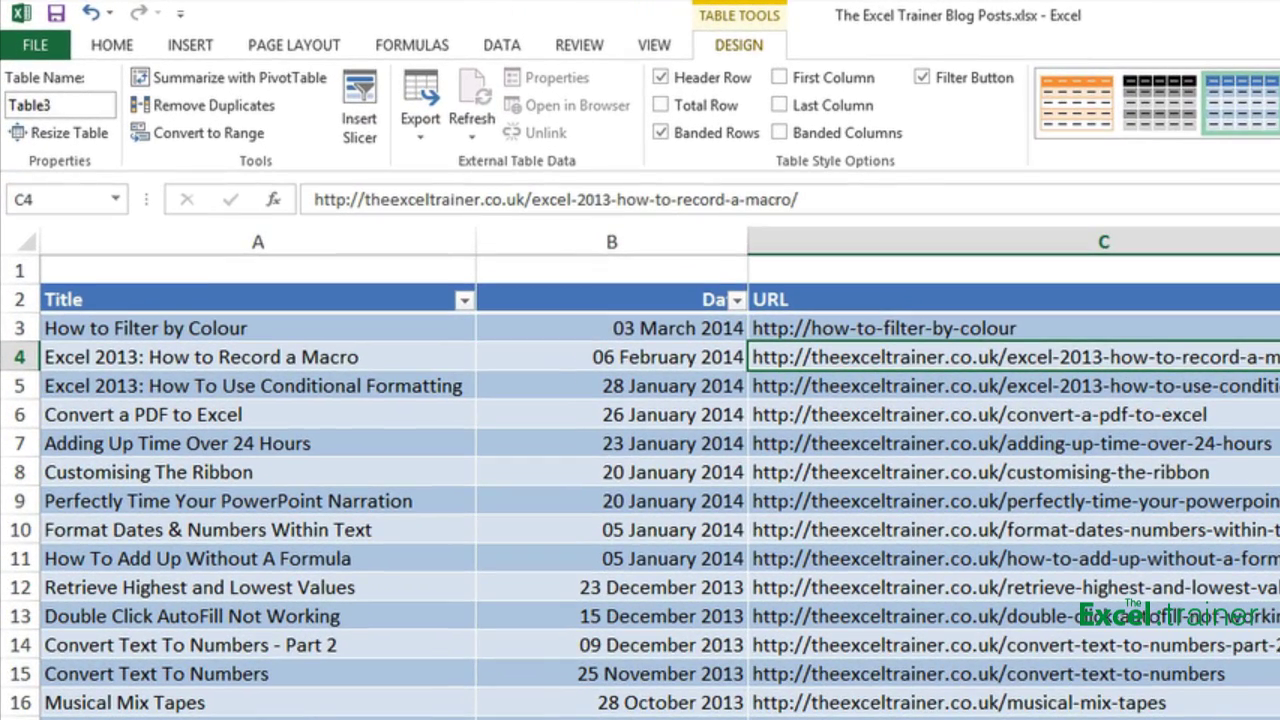
Replace the table name Table3 with TutorialsVideos.
left_click(63, 106)
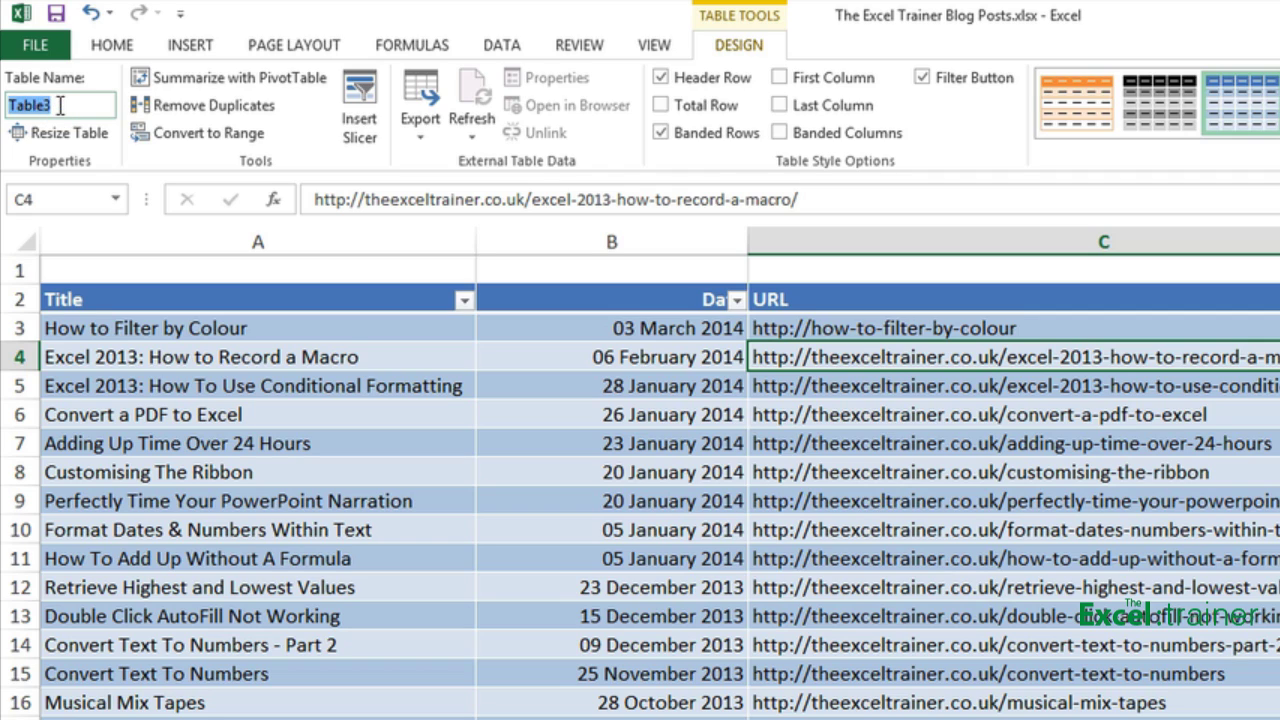
type("Tut")
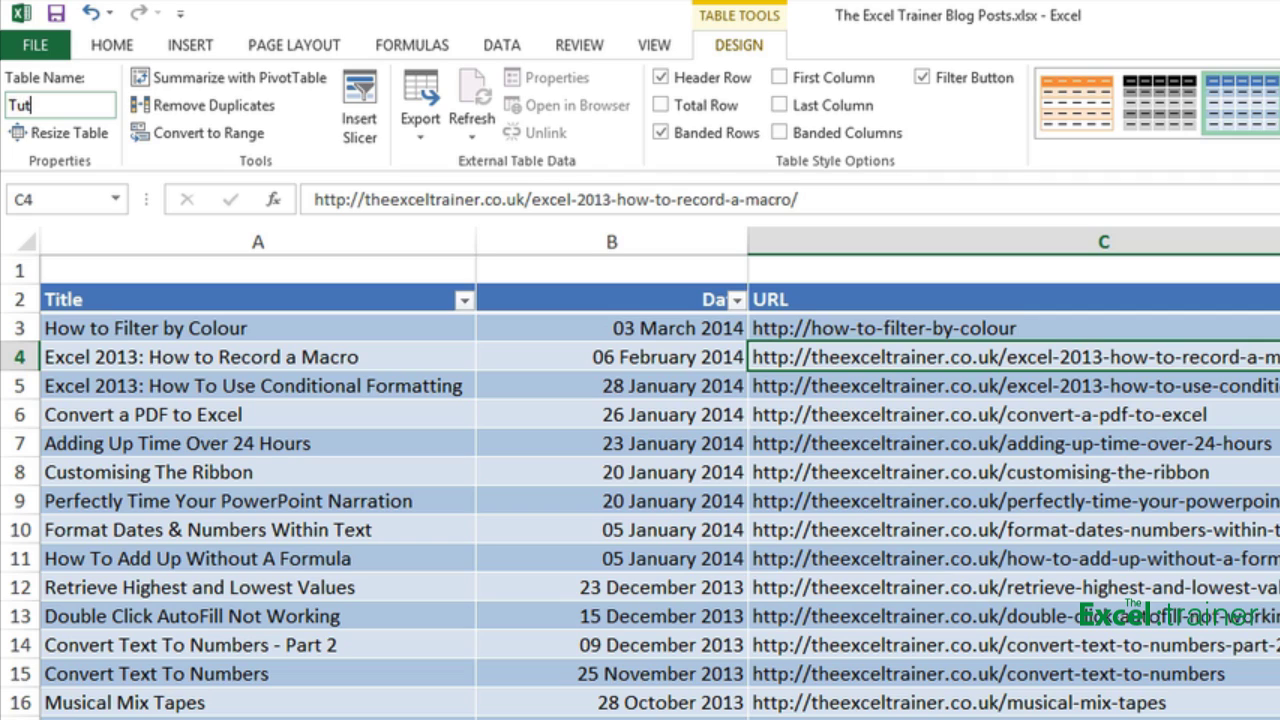
type("orialsVideos")
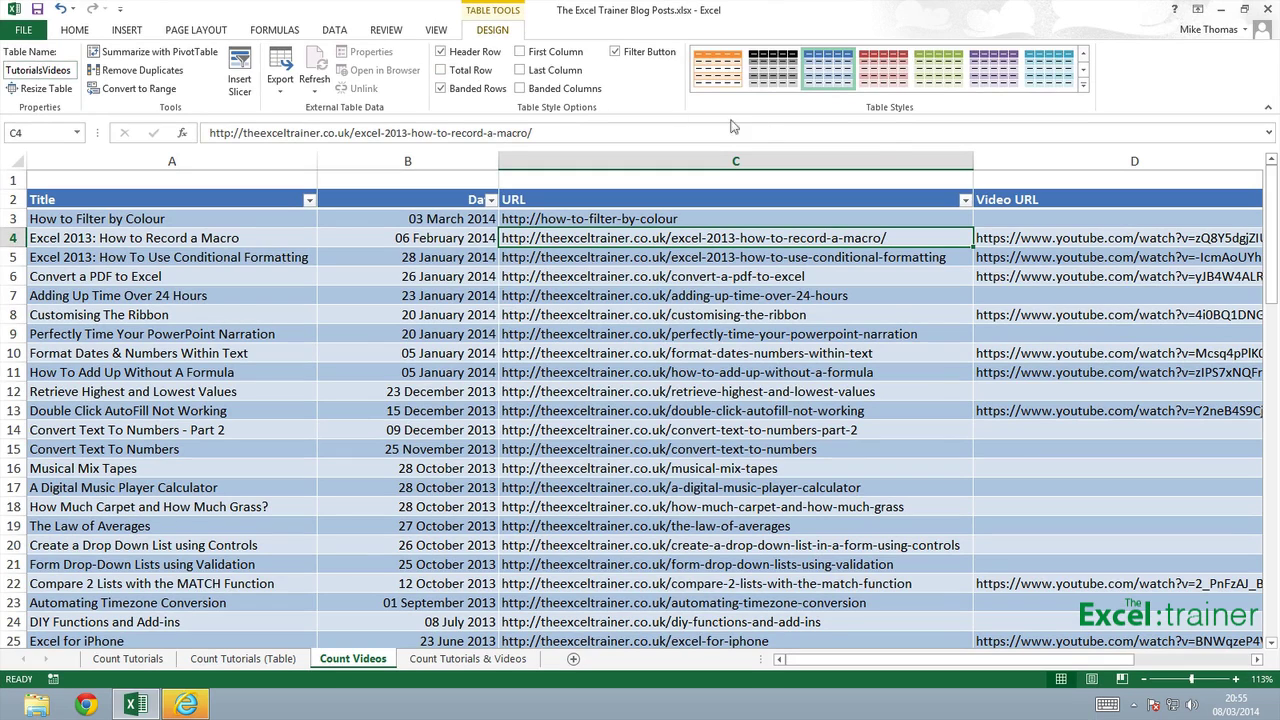
Insert a column before Video URL, narrow it to 10.75, and give it the header 'Video'.
left_click(988, 157)
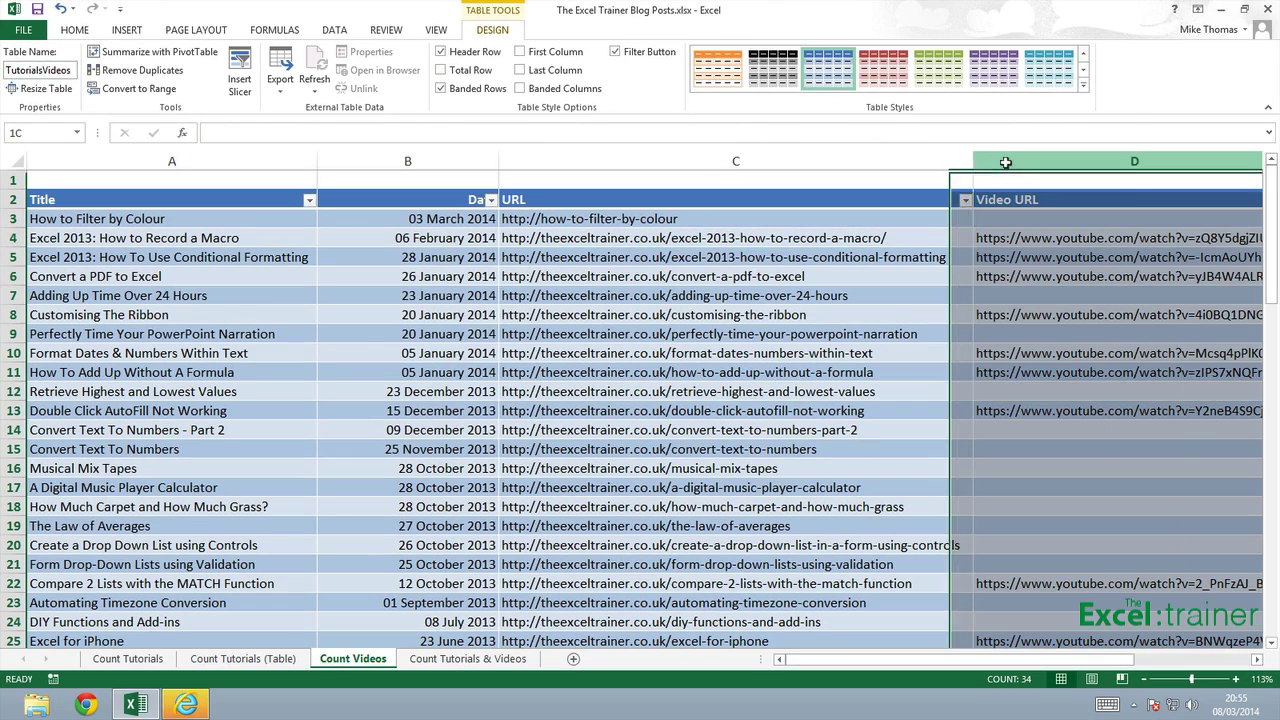
right_click(1008, 166)
left_click(1044, 274)
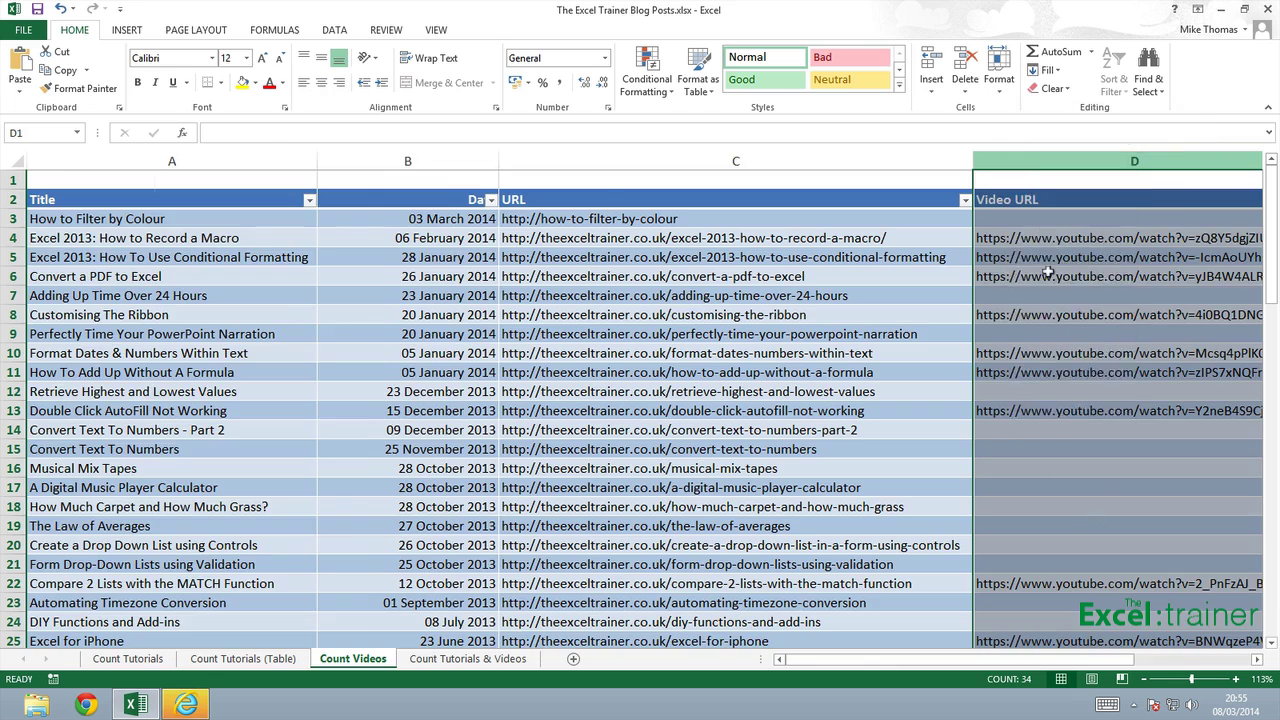
left_click_drag(975, 160, 584, 155)
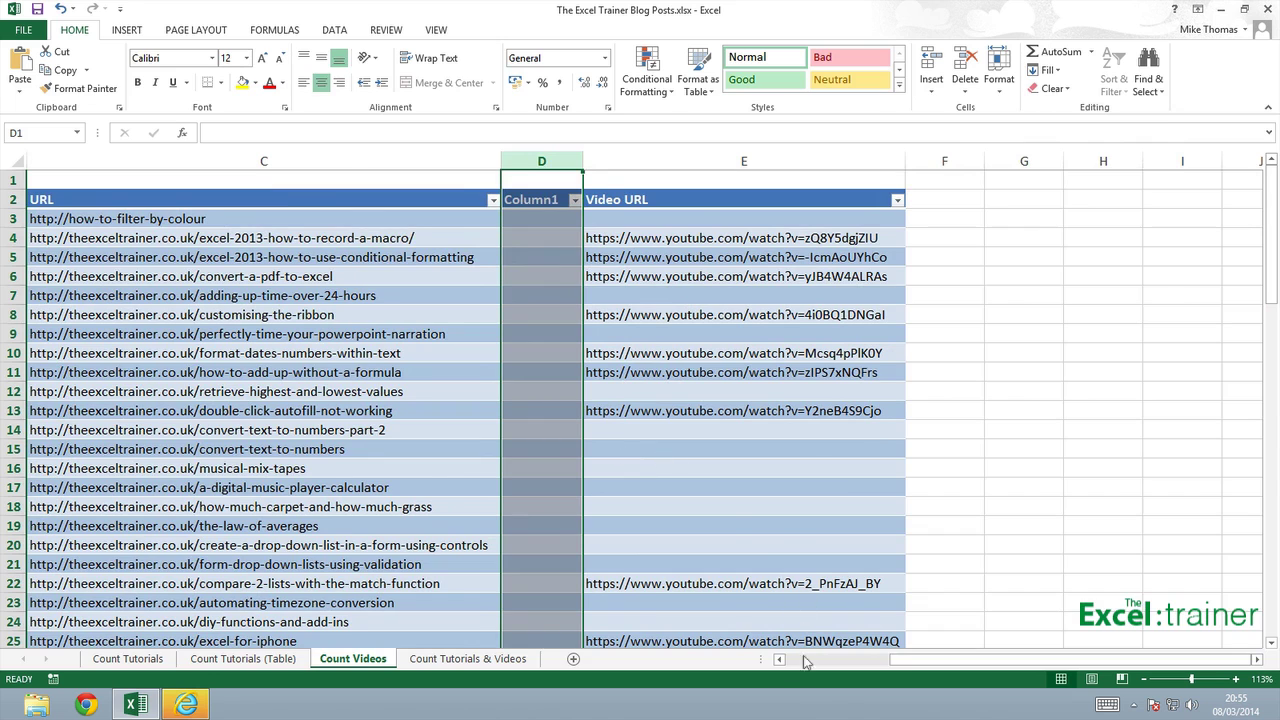
left_click_drag(806, 661, 796, 661)
left_click(988, 199)
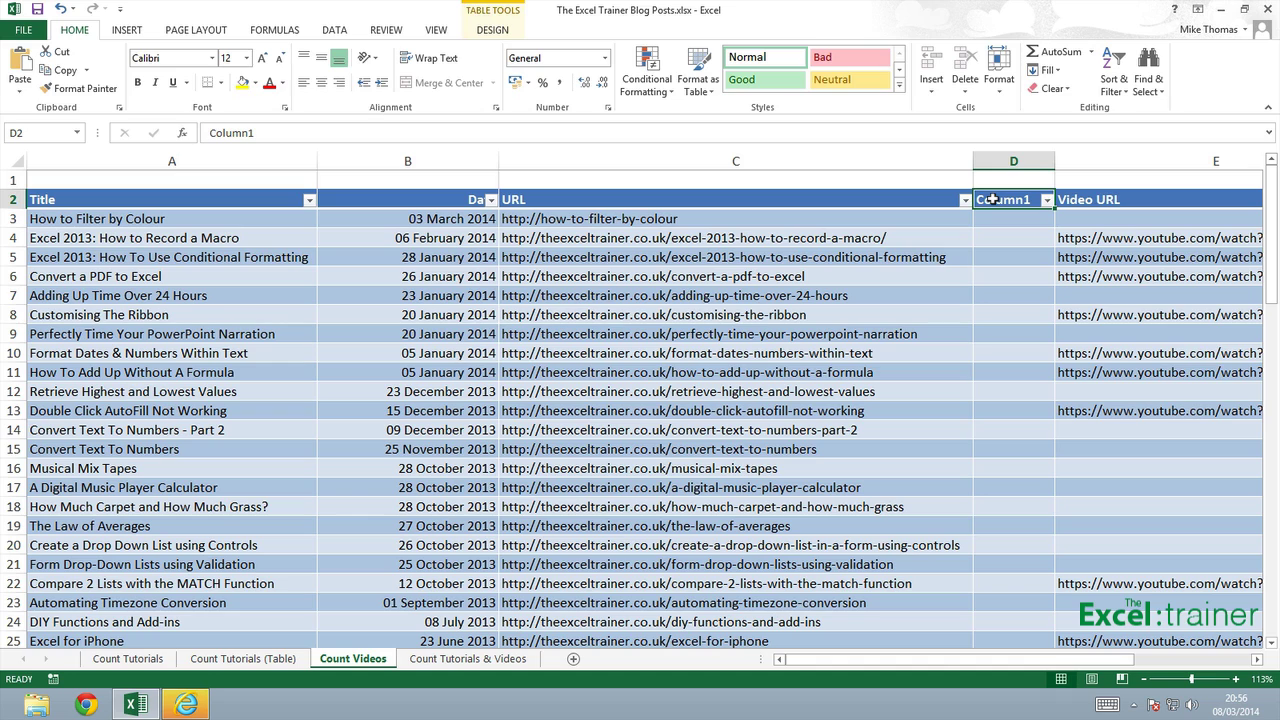
type("Video")
key("Return")
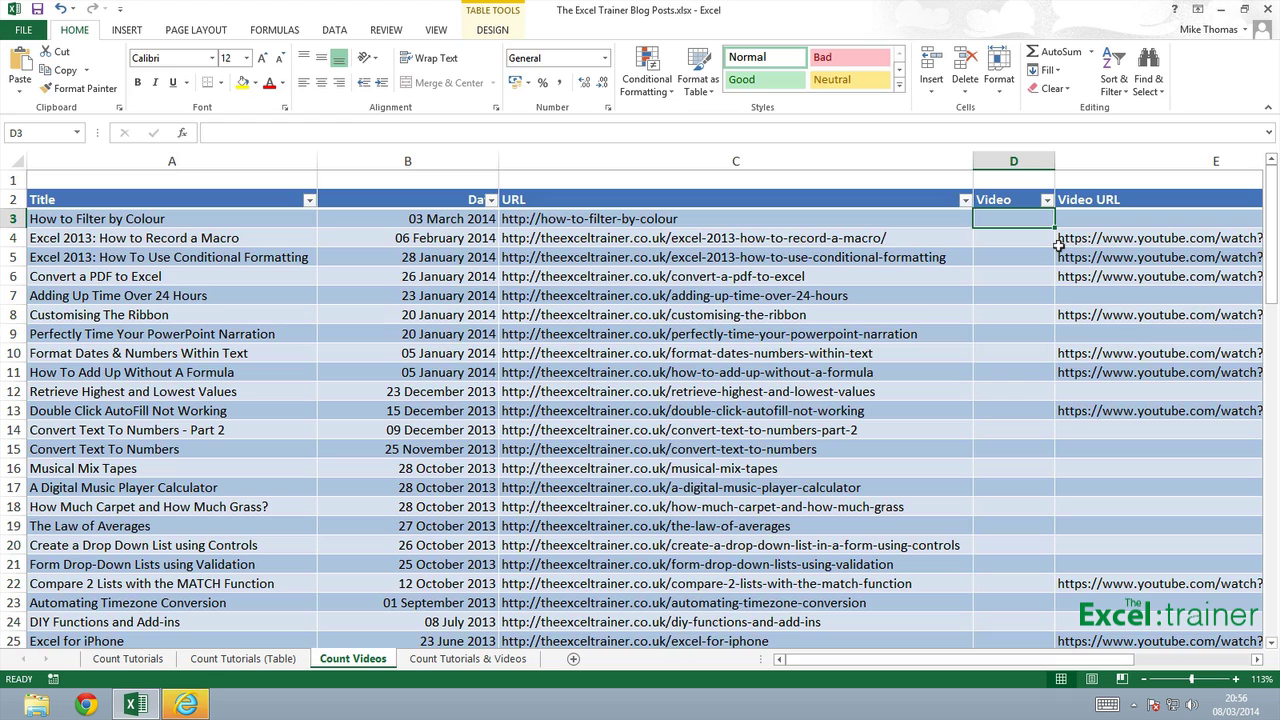
Enter Y in the Video column from D4 downward, skipping rows without videos.
key("Down")
type("Y")
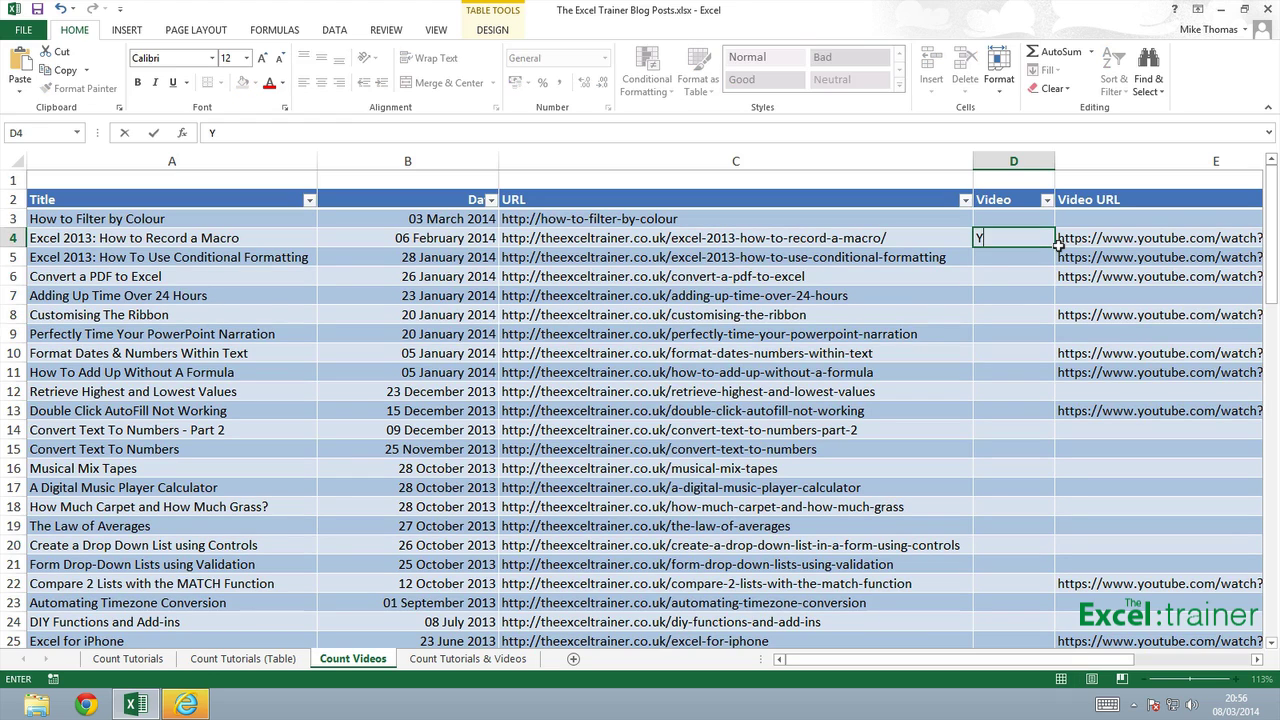
key("Return")
type("Y")
key("Return")
type("Y")
key("Return")
key("Down")
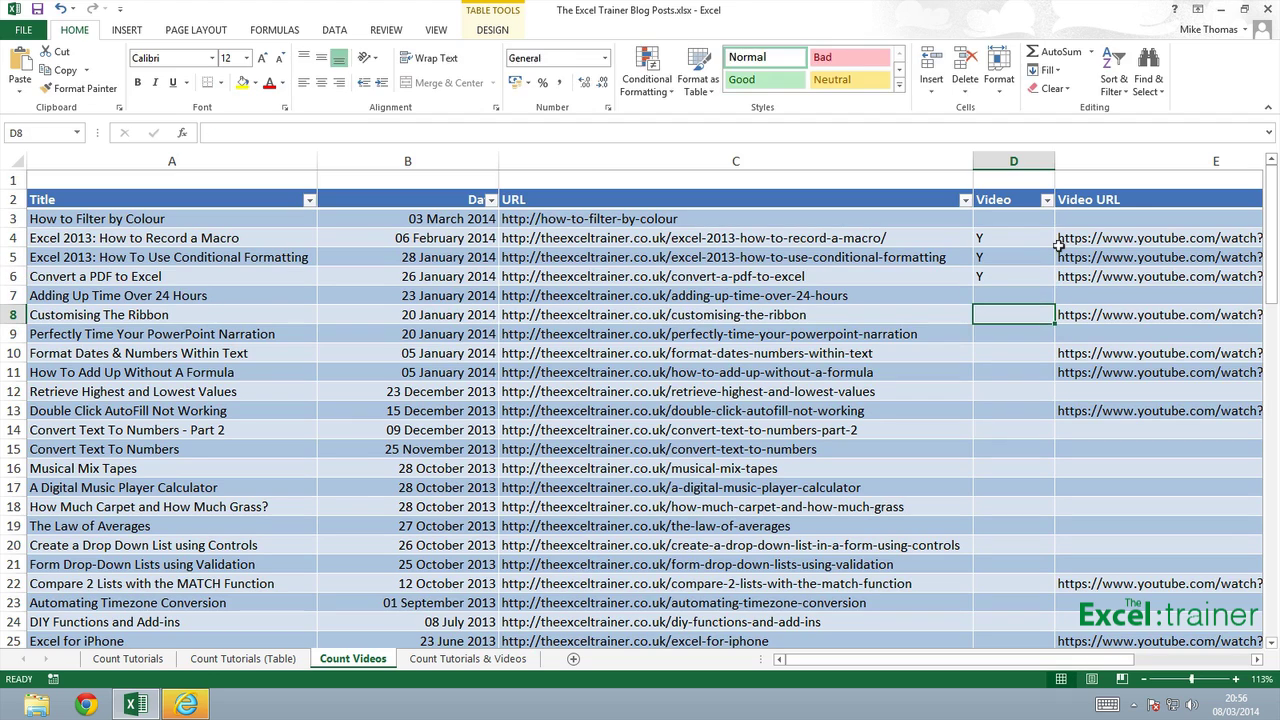
type("Y")
key("Return")
key("Down")
type("Y")
key("ctrl+Return")
key("Down")
key("Down")
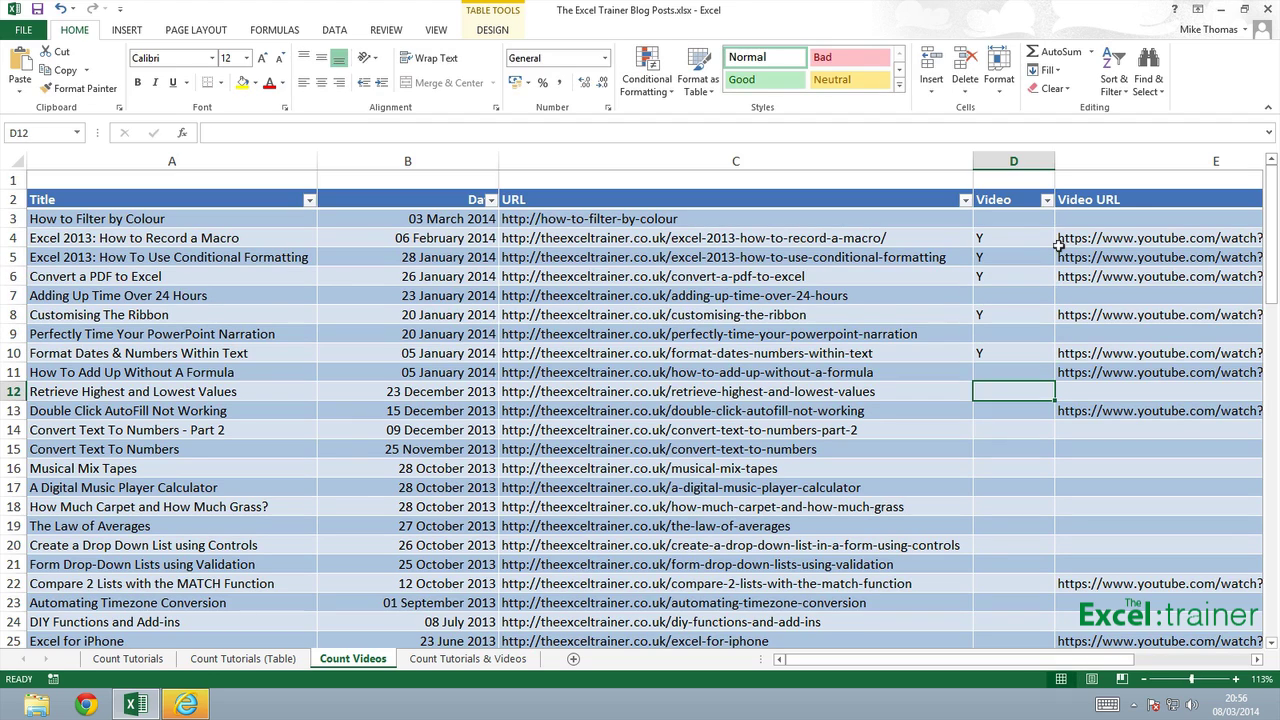
type("Y")
Cancel the stray Y in D12, then flag D11, D13 and D22 with Y.
key("Escape")
key("Up")
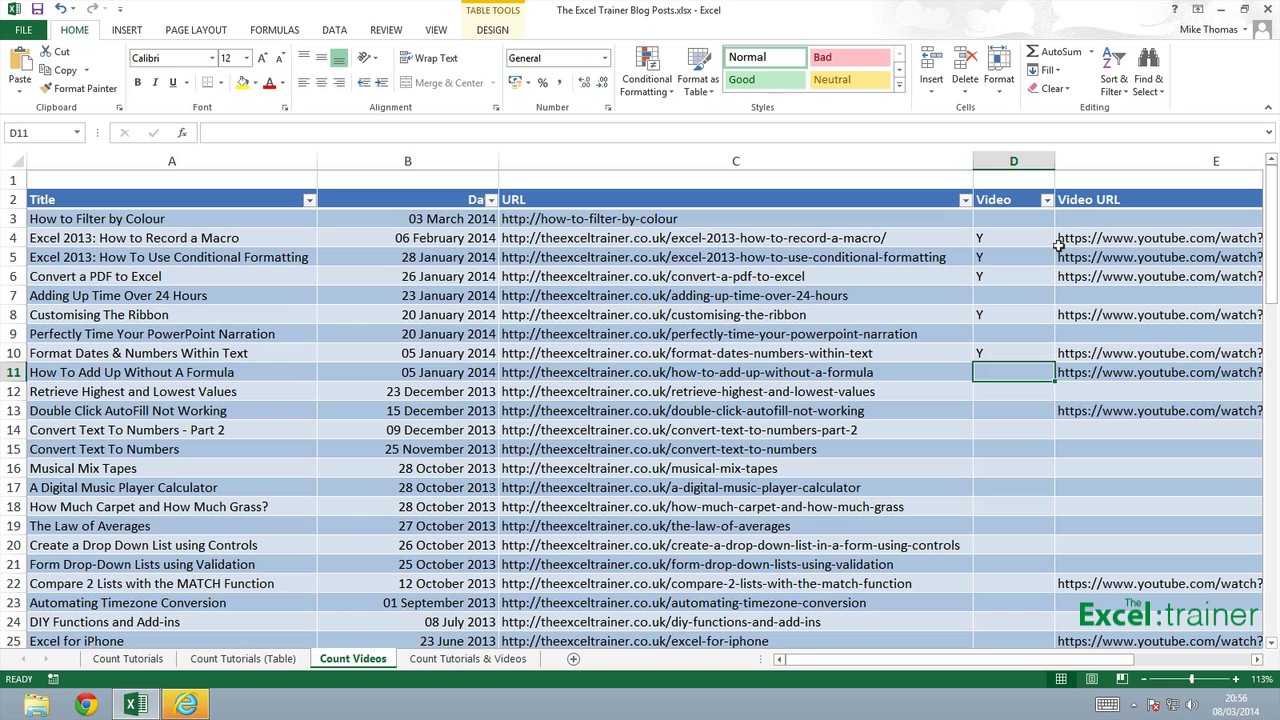
type("Y")
key("Return")
key("Down")
type("Y")
key("Return")
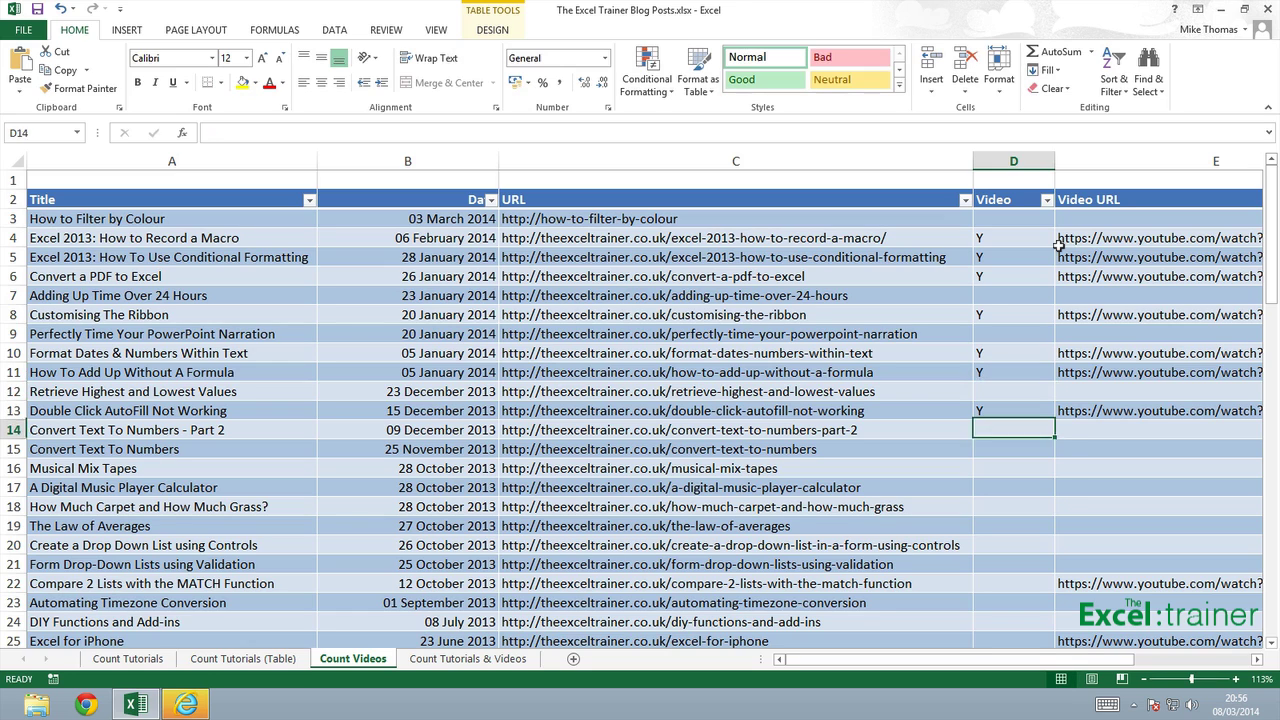
key("Down")
key("Down")
key("Down")
key("Down")
key("Down")
key("Down")
key("Down")
key("Down")
key("Down")
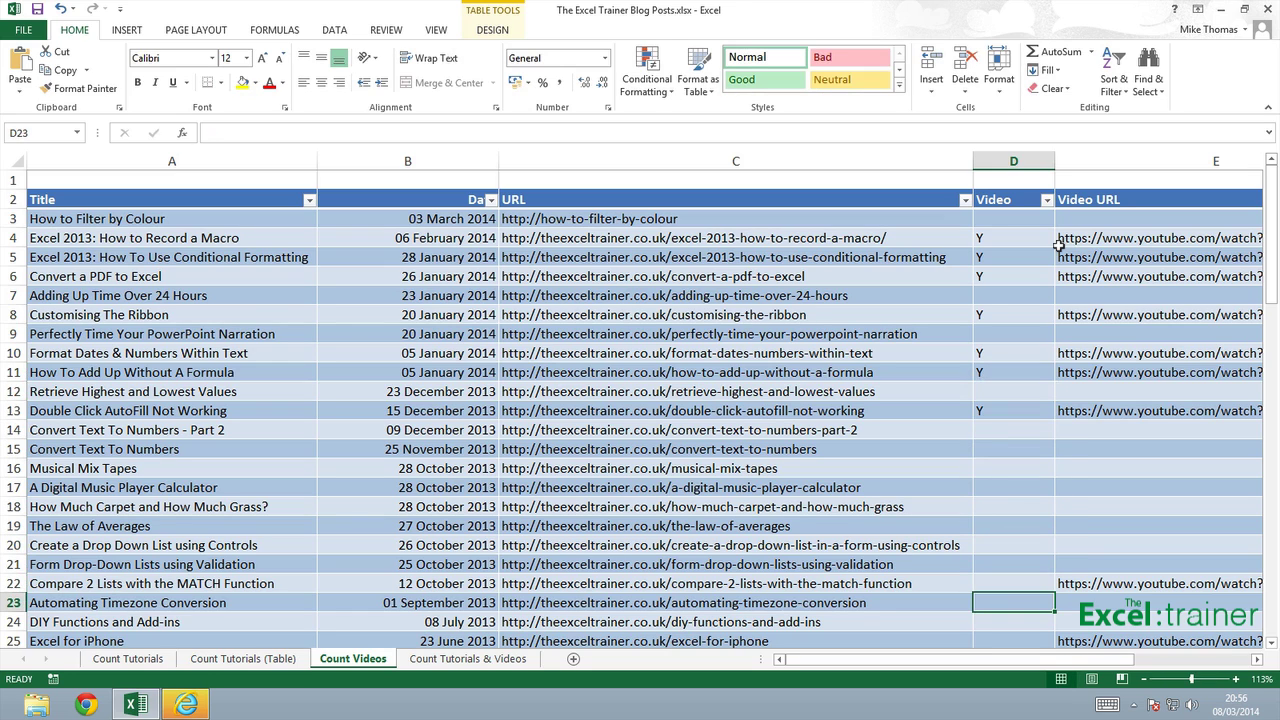
key("Up")
type("Y")
key("Up")
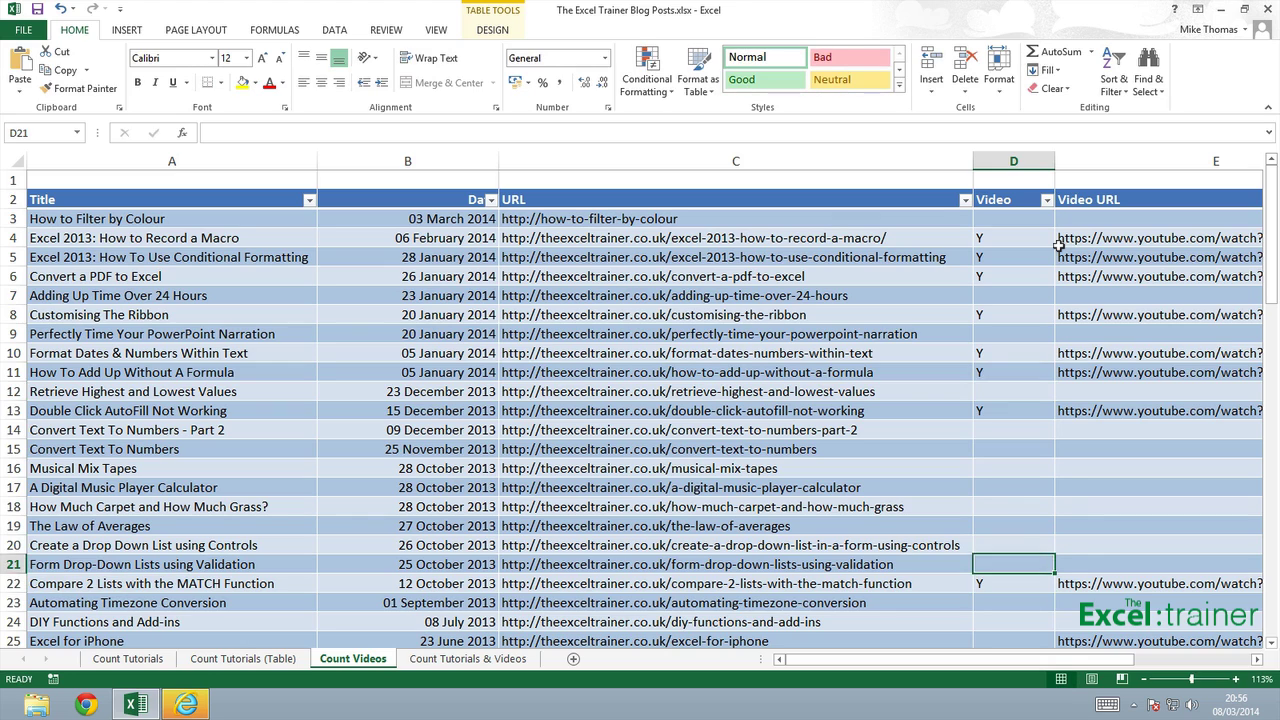
key("Up")
key("Up")
key("Up")
key("Up")
key("Up")
key("Up")
key("Up")
key("Up")
key("Up")
key("Up")
key("Up")
key("Up")
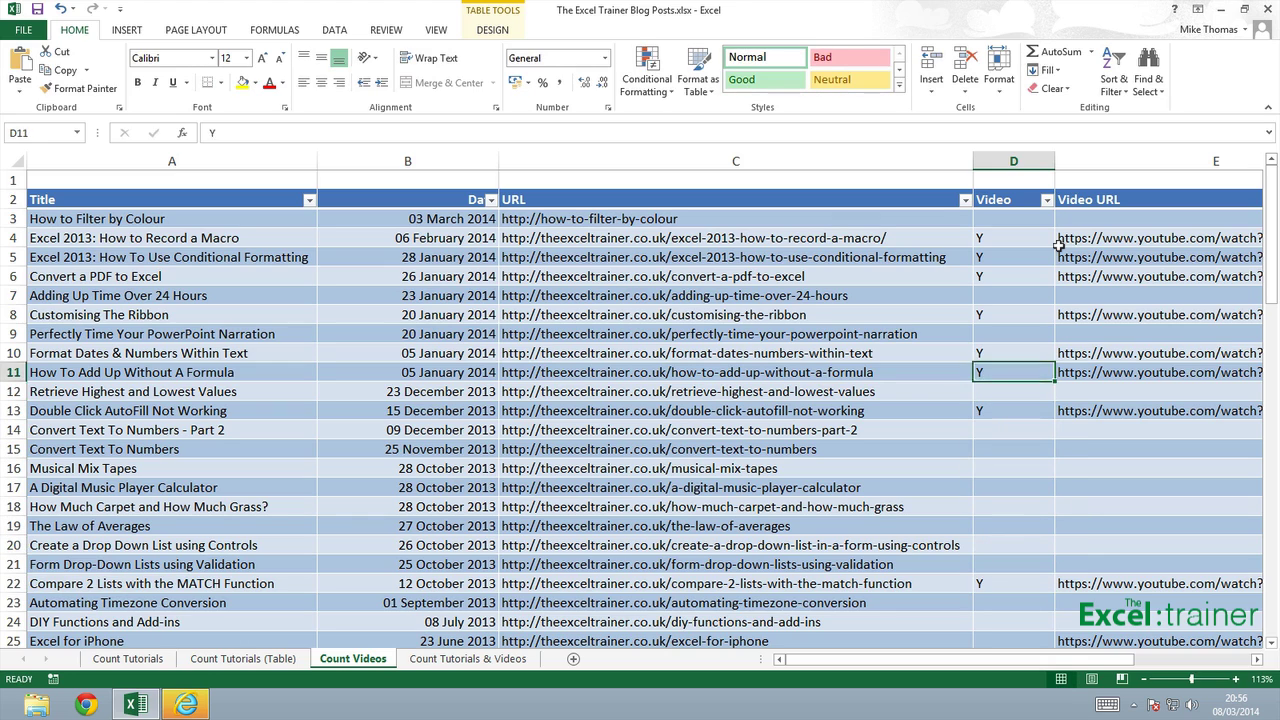
key("Up")
key("Up")
key("Up")
key("Up")
key("Up")
key("Up")
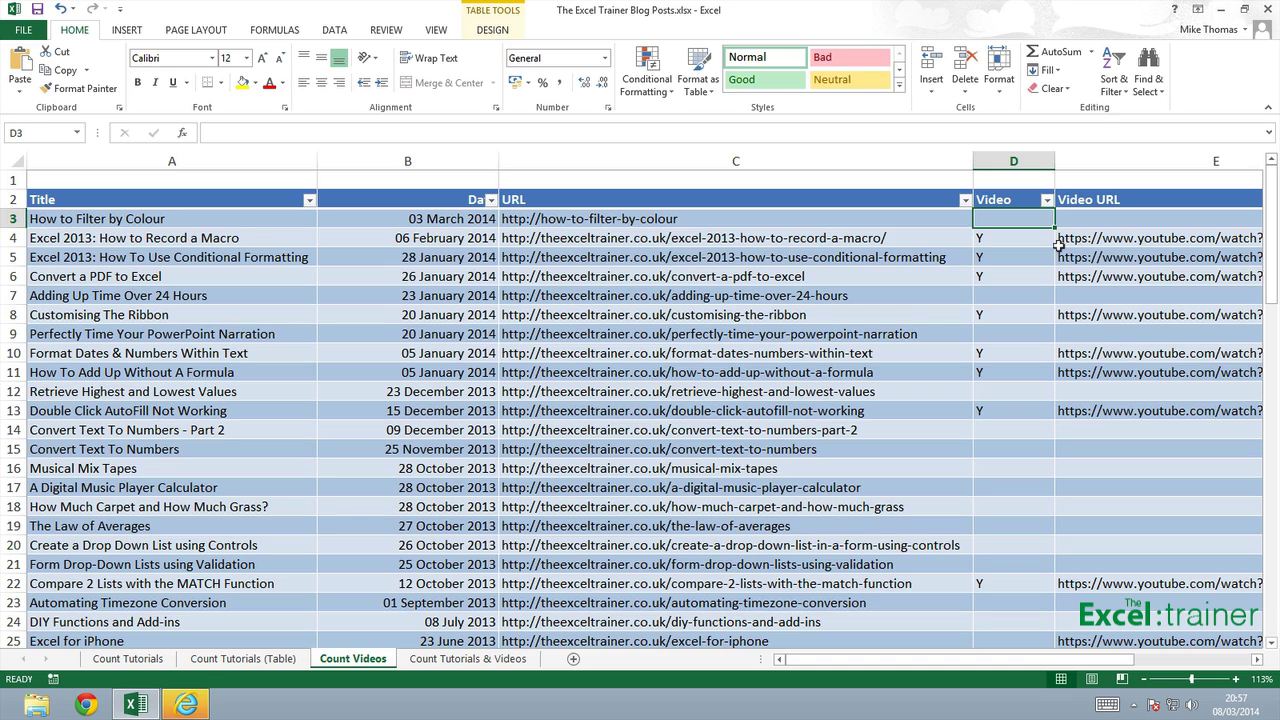
In A1, type =COUNTIF(TutorialsVideos[, picking the table name from AutoComplete.
left_click(283, 176)
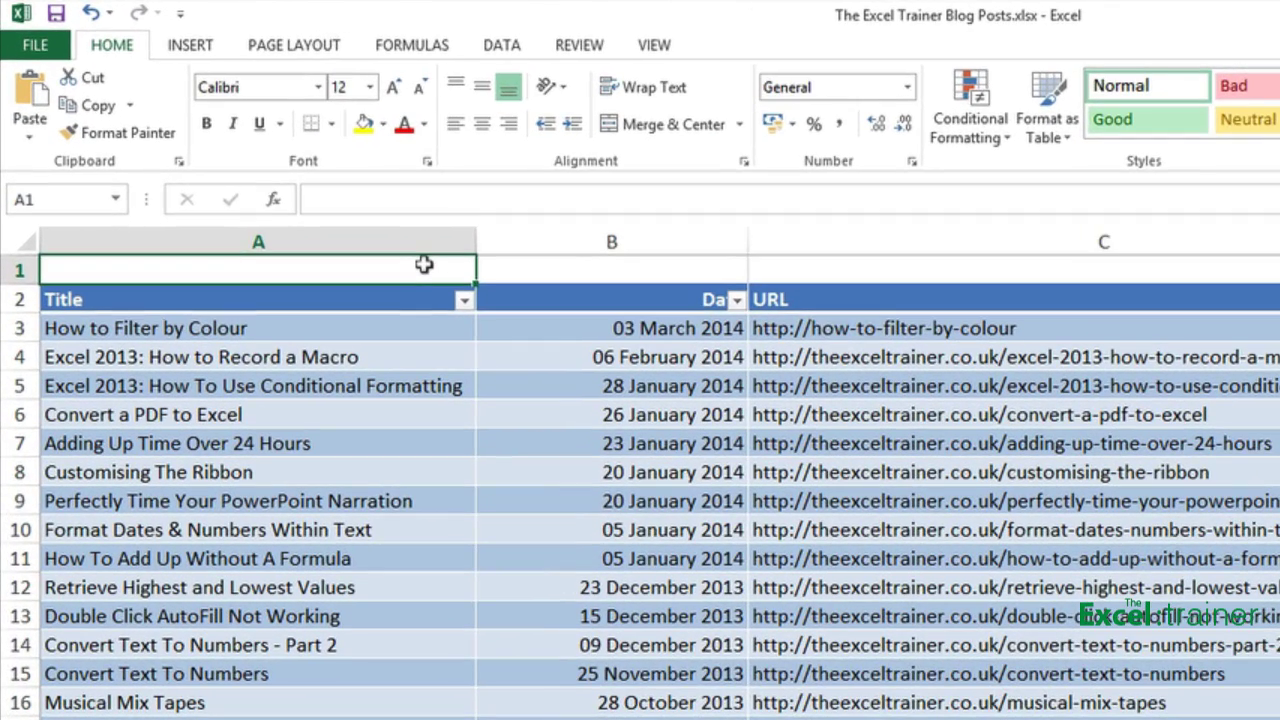
type("=")
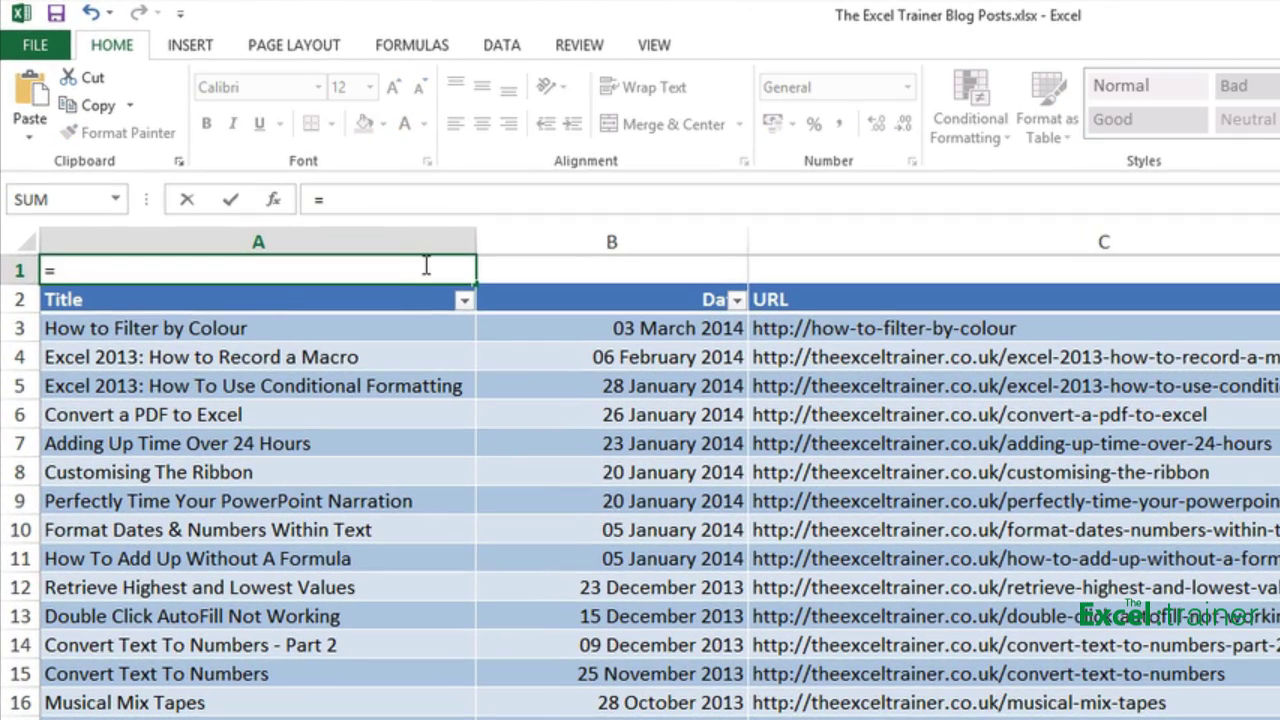
type("COUNTIF(")
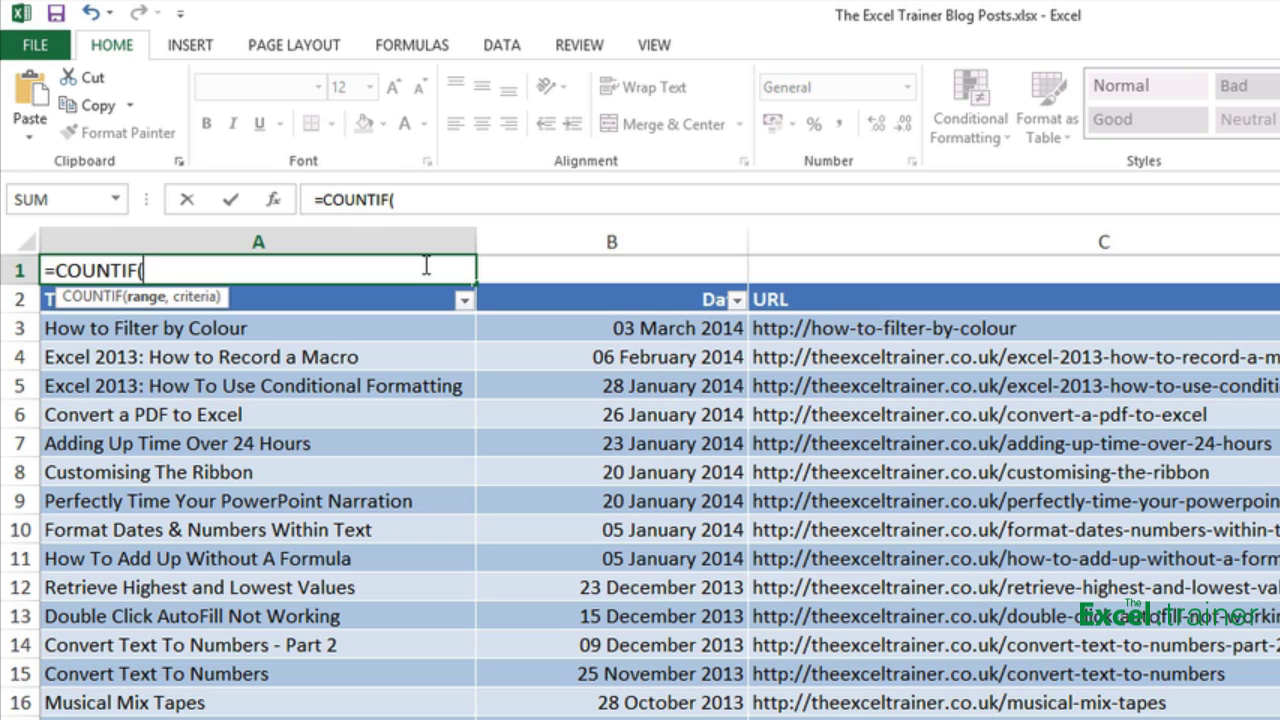
type("Tut")
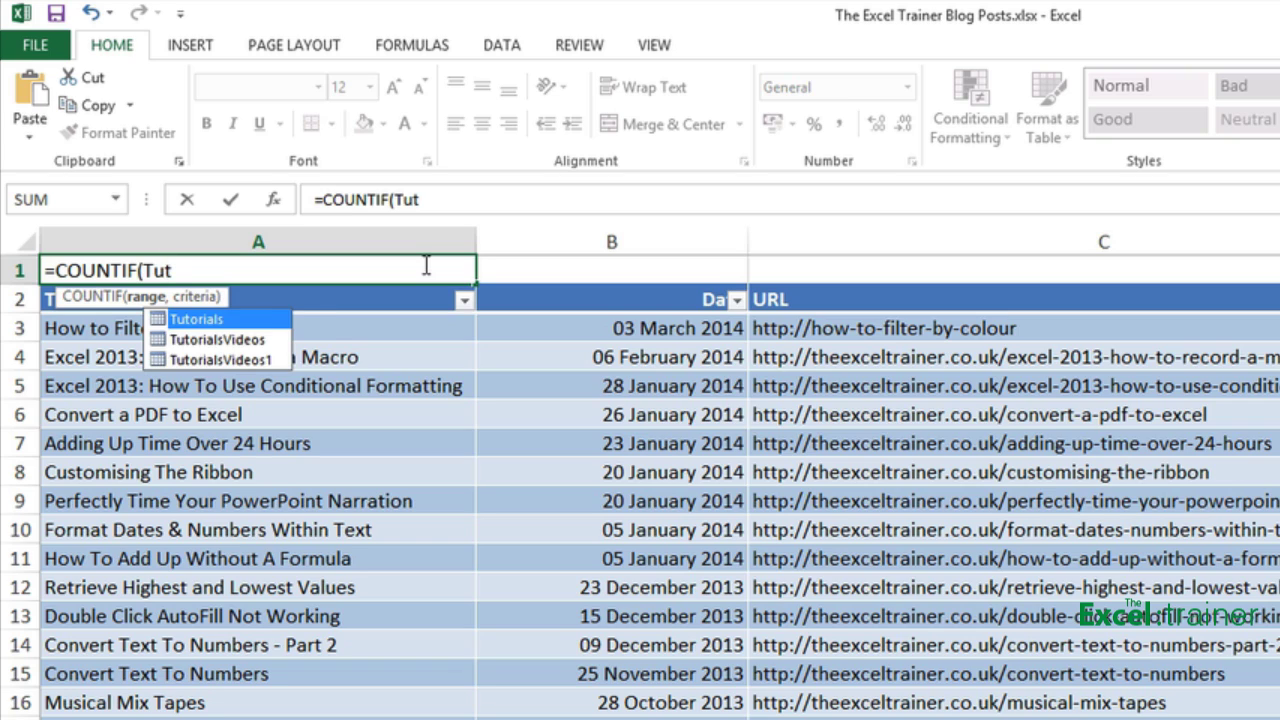
key("Down")
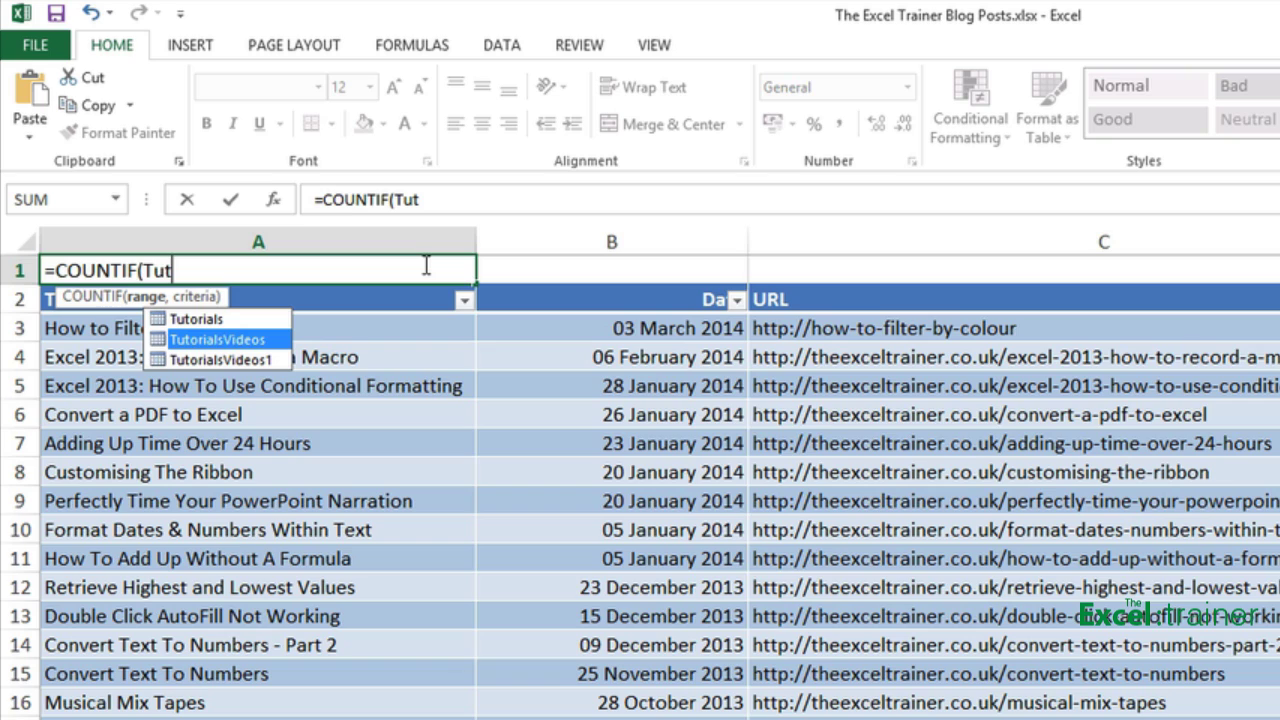
scroll(425, 266, "down", 2)
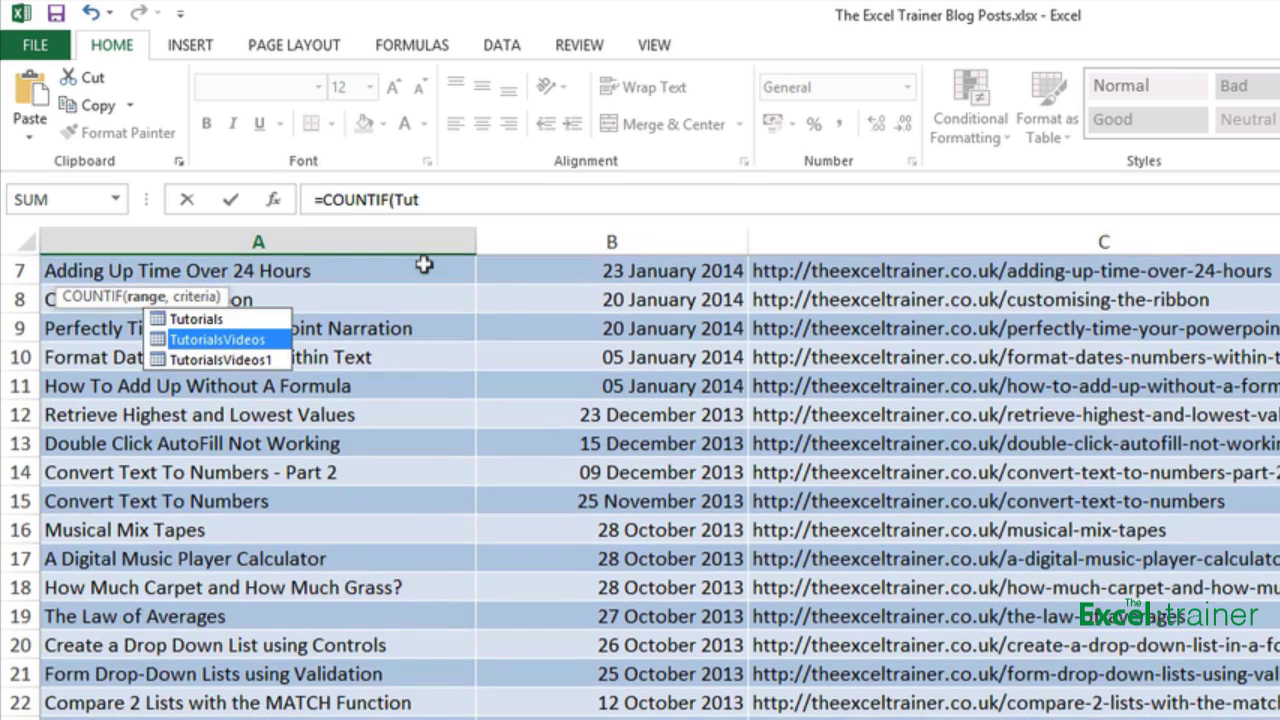
scroll(425, 266, "up", 2)
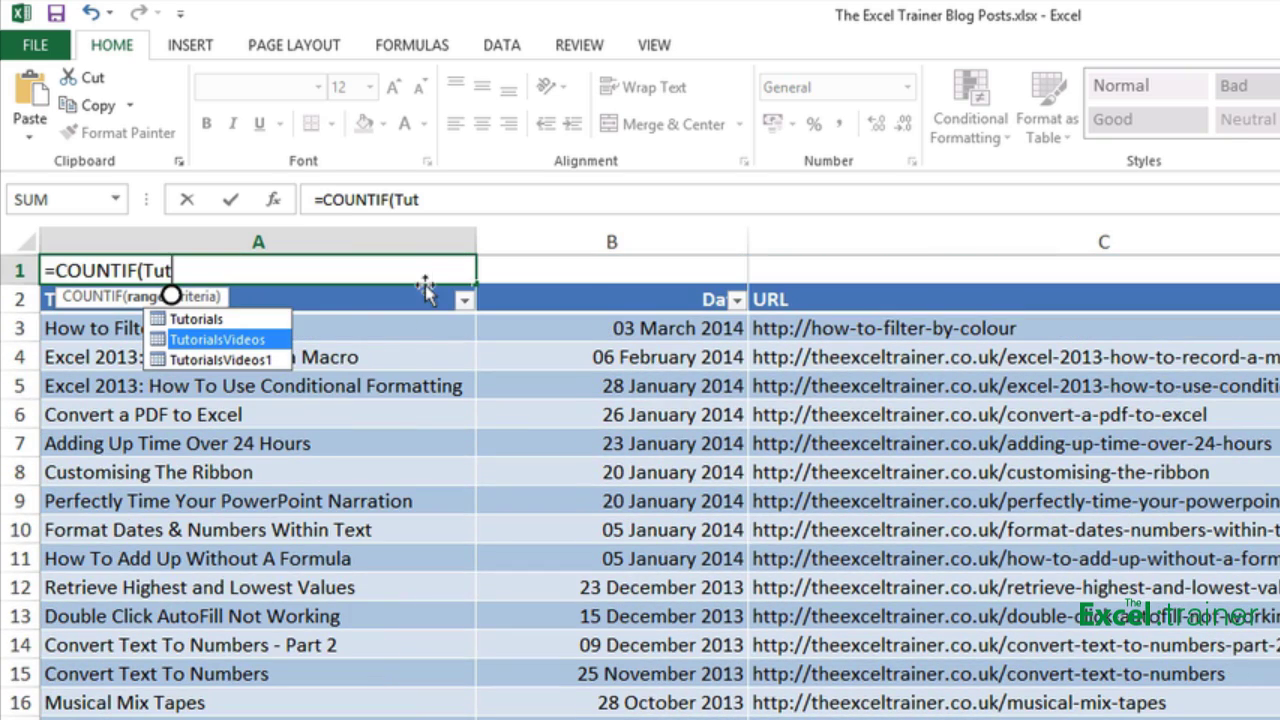
double_click(264, 341)
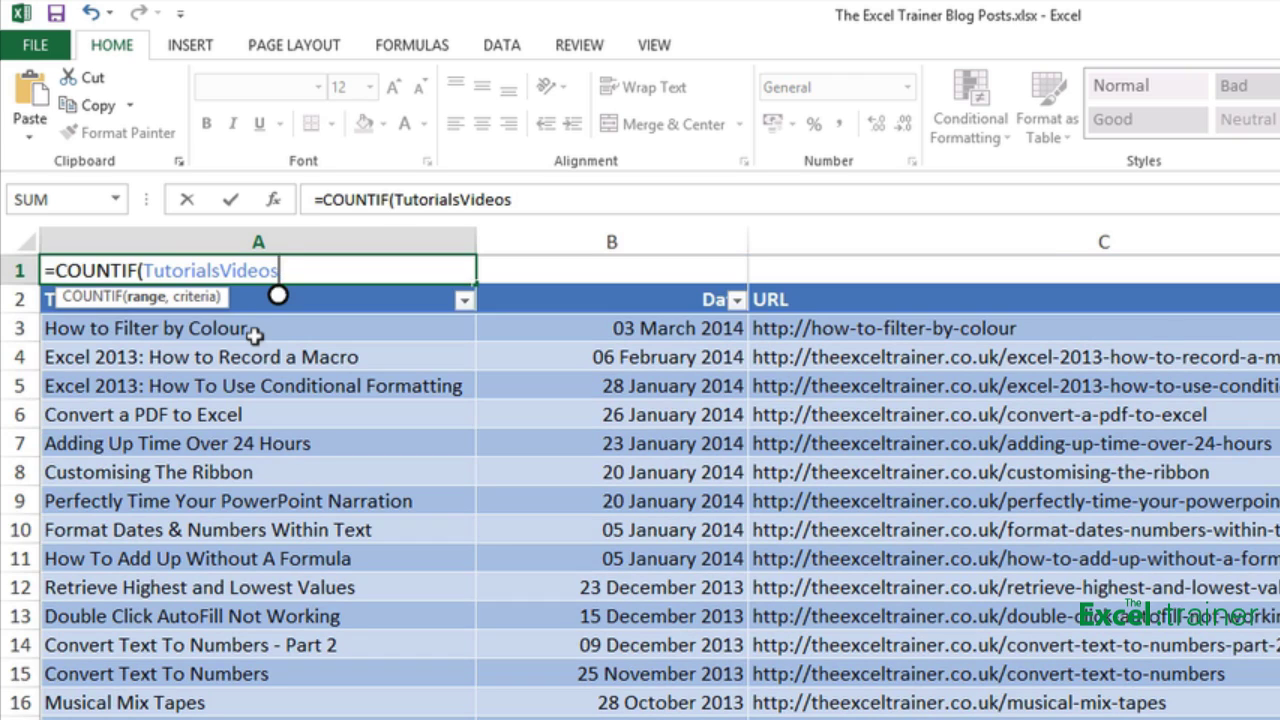
type("[")
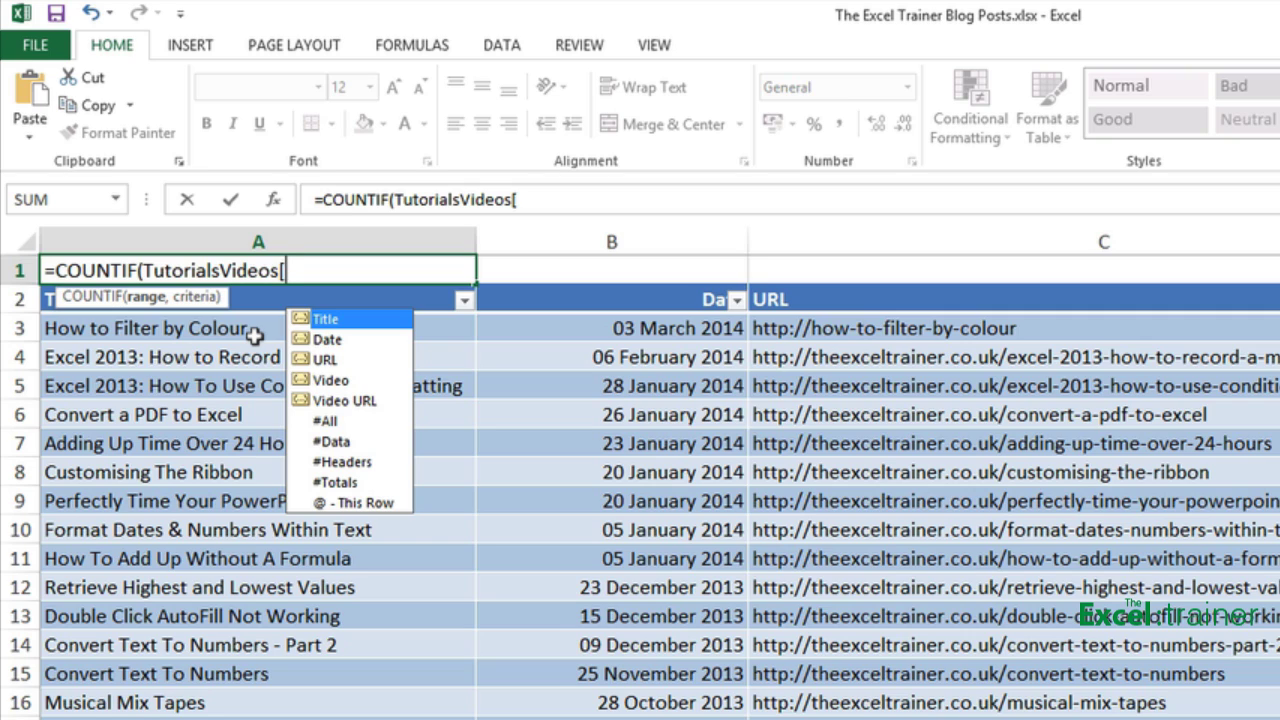
Finish A1 as =COUNTIF(TutorialsVideos[Video],"Y"), which returns 8.
left_click(343, 381)
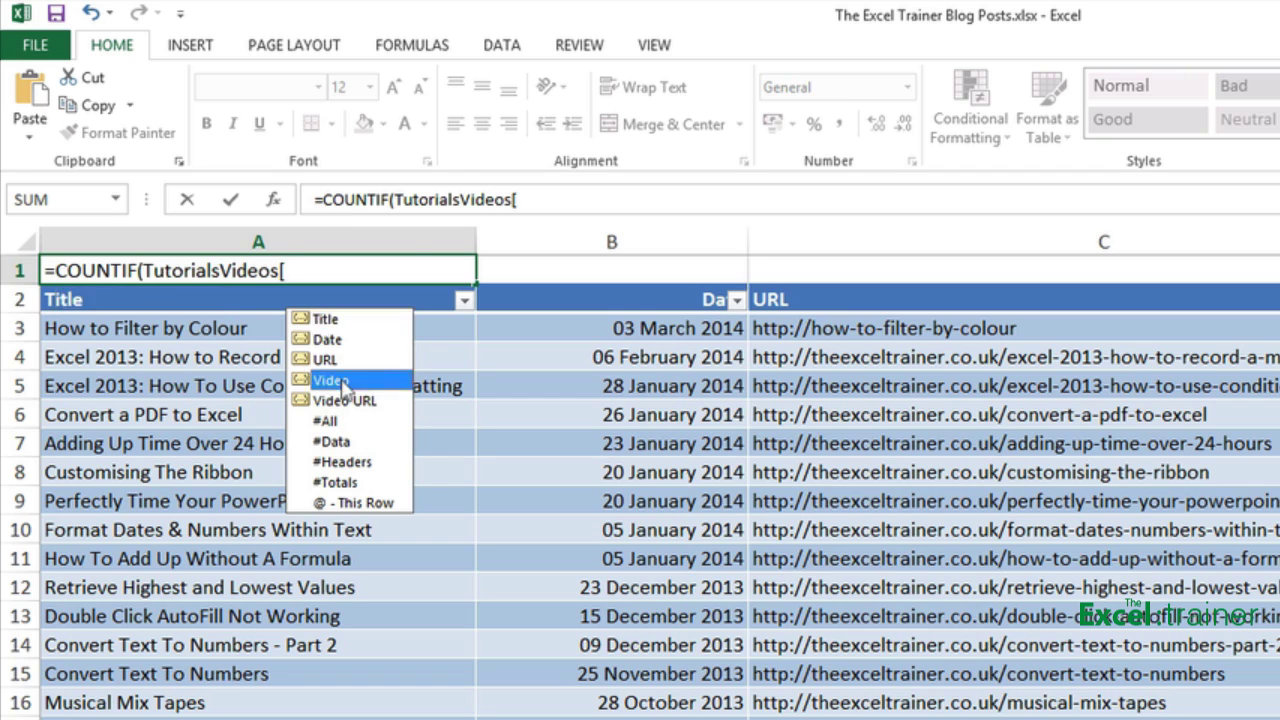
double_click(343, 381)
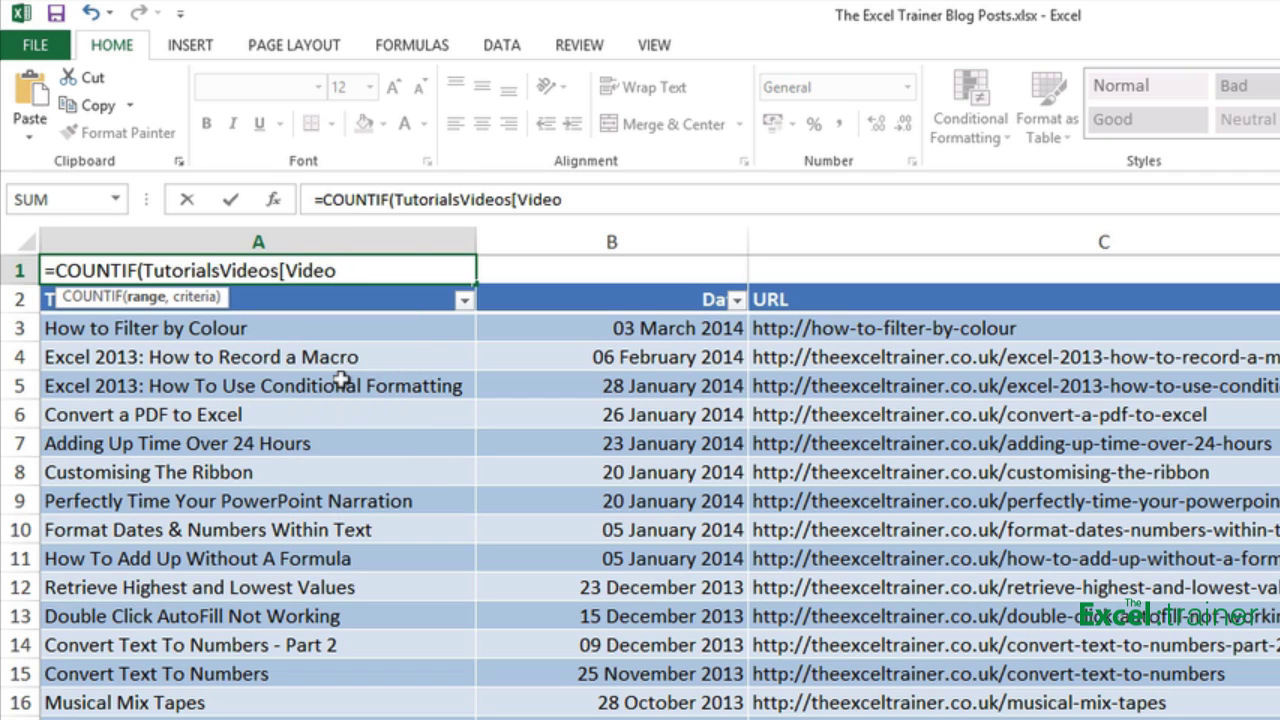
type("]")
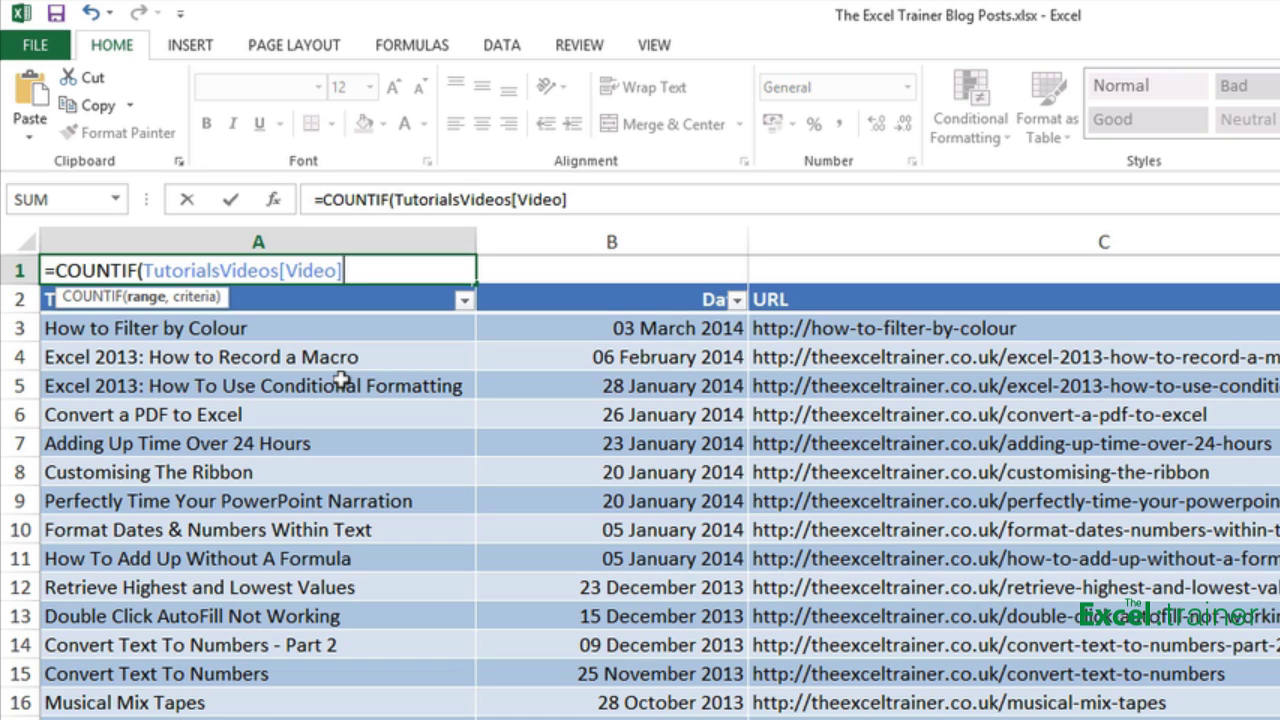
type(",")
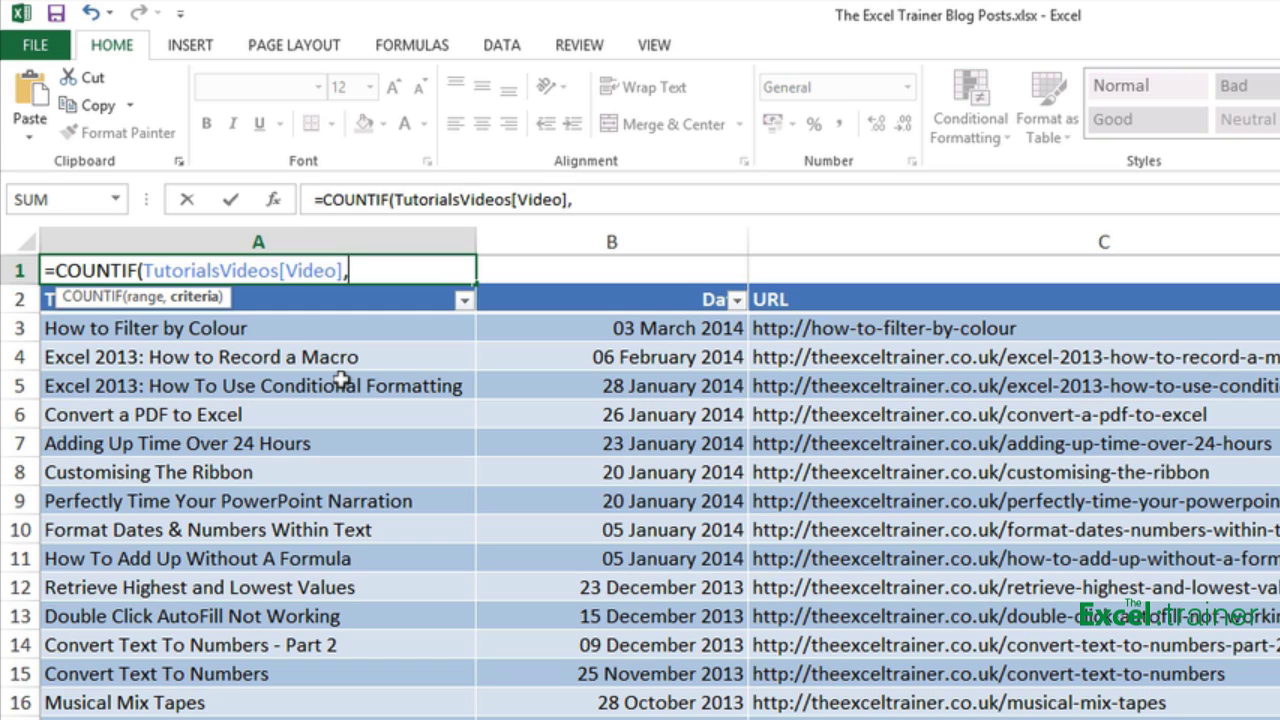
type("\"Y\")")
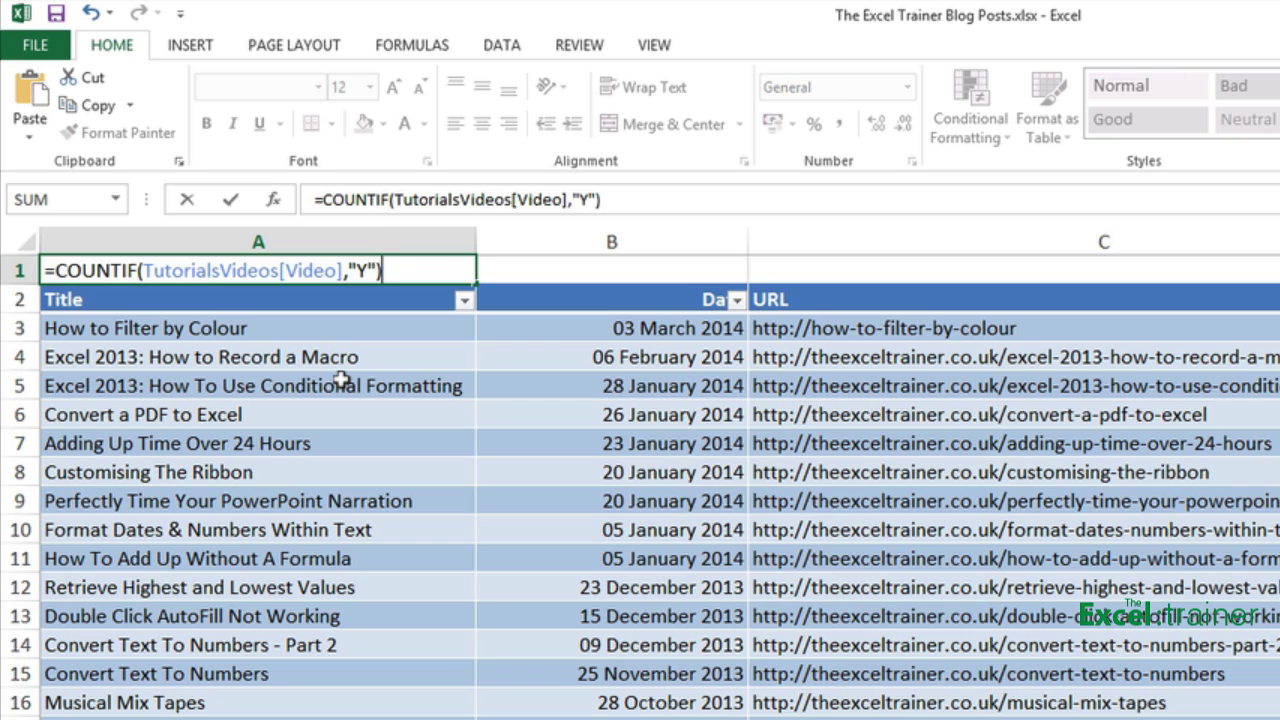
key("Return")
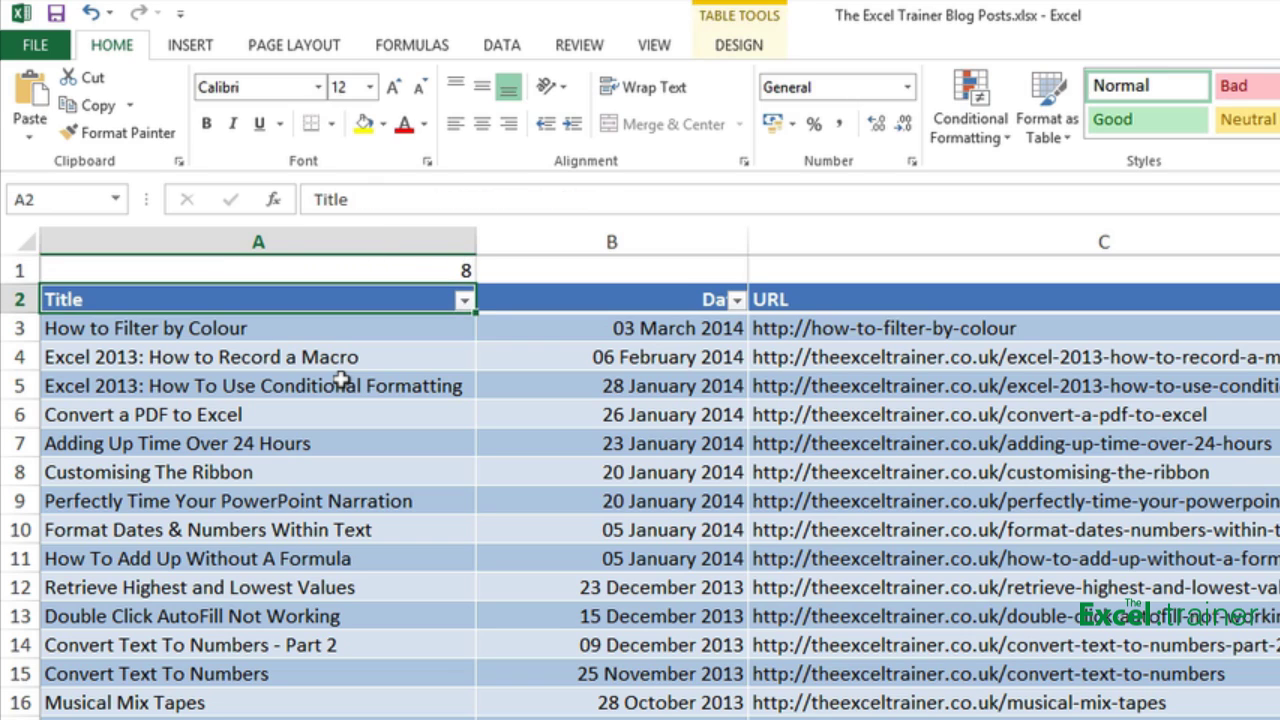
Delete the Y in D13 so the count in A1 changes from 8 to 7.
key("Up")
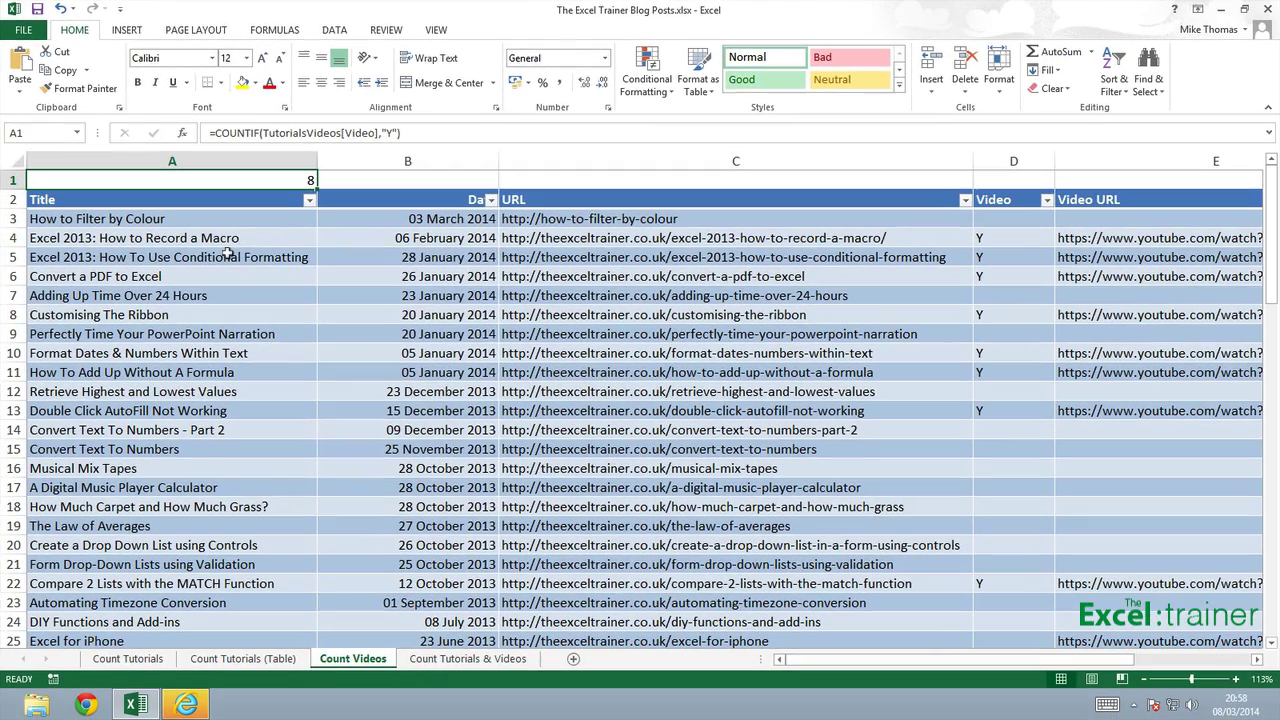
left_click(999, 407)
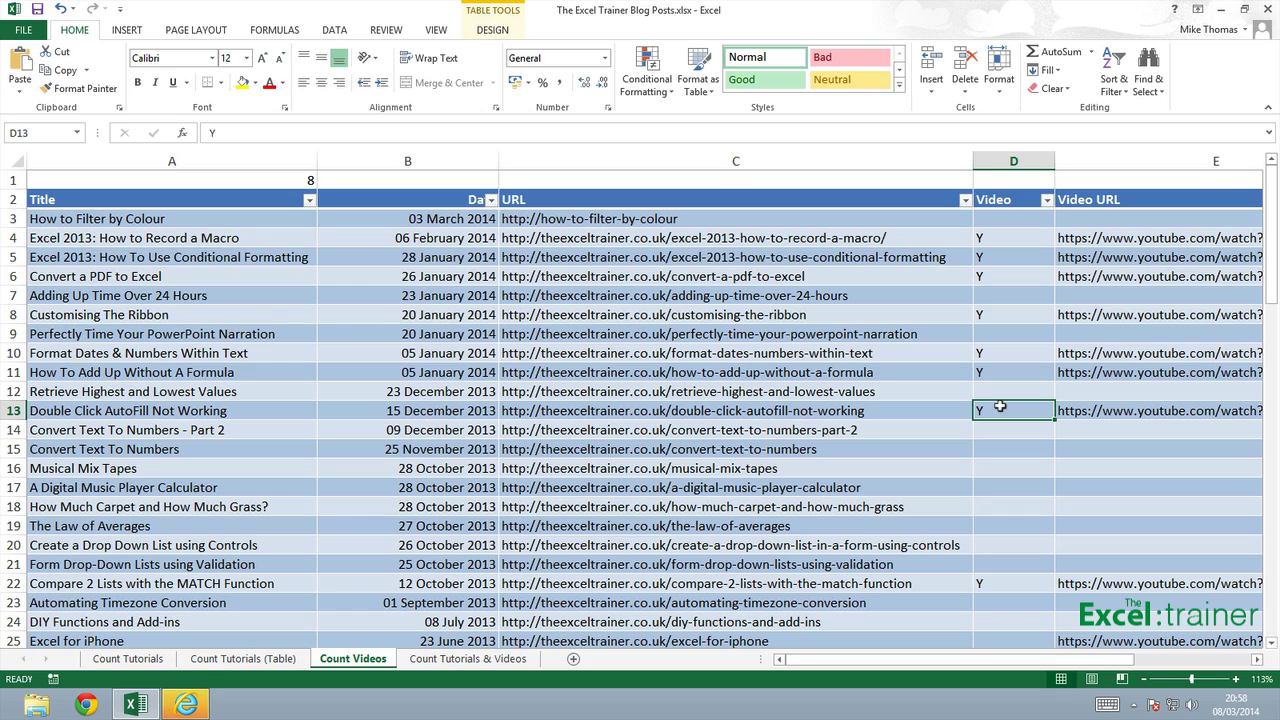
key("Delete")
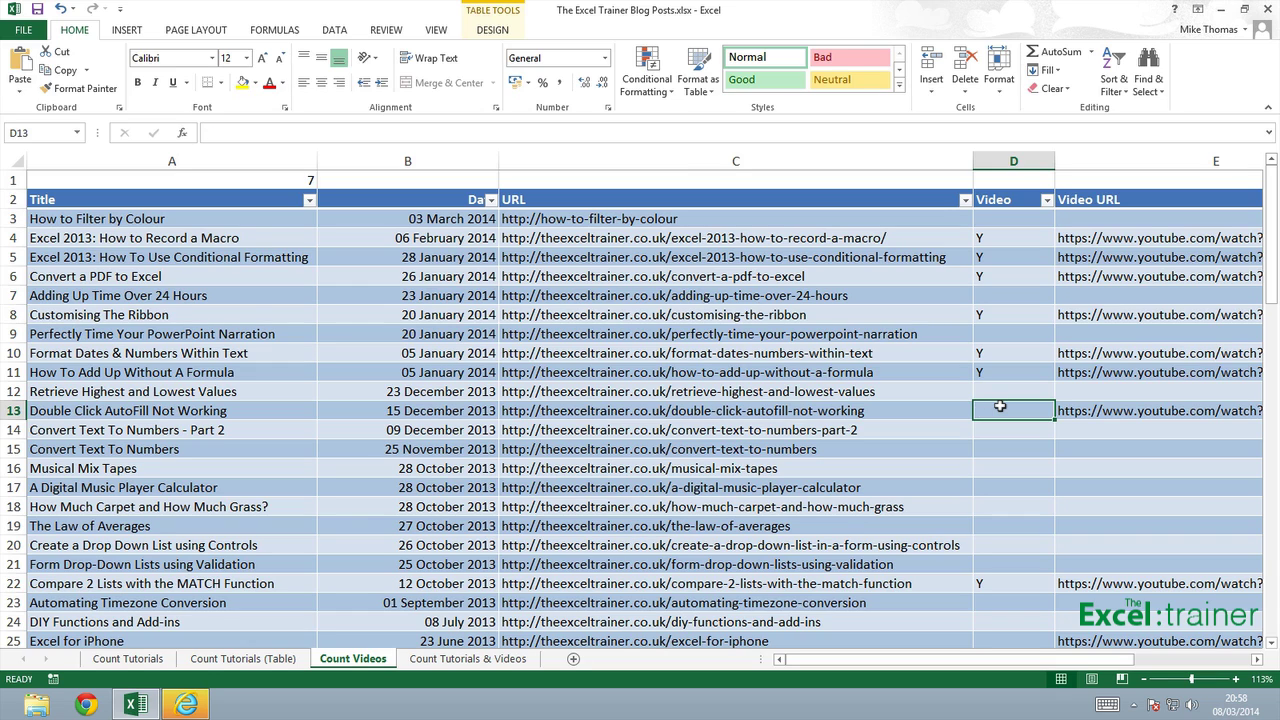